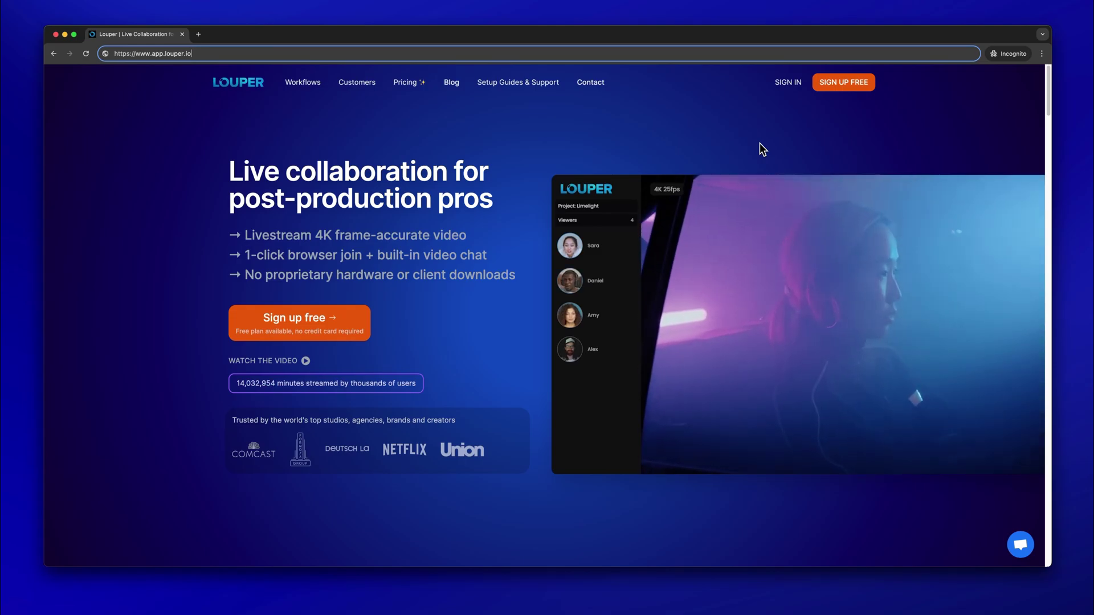
# Sign up for a free Louper account with a full name and password
pyautogui.click(835, 86)
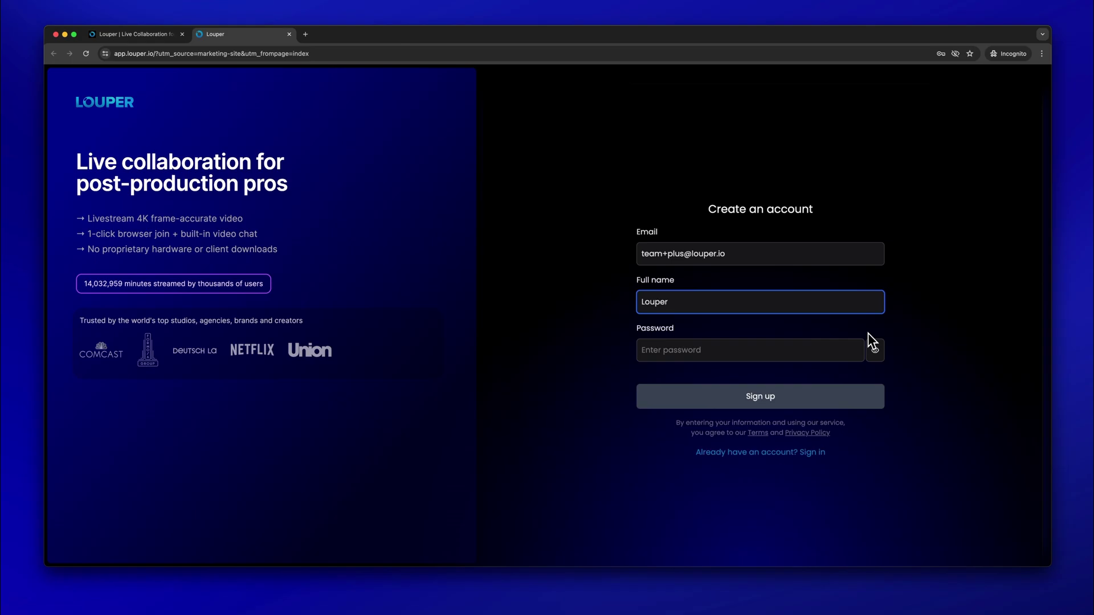
pyautogui.press('Tab')
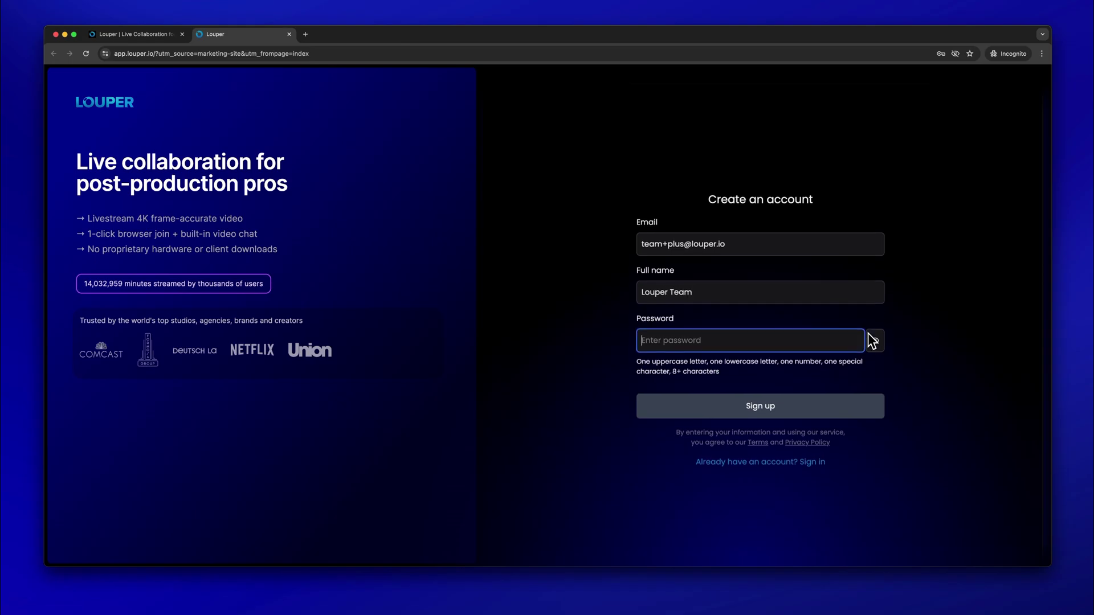
pyautogui.press('super+v')
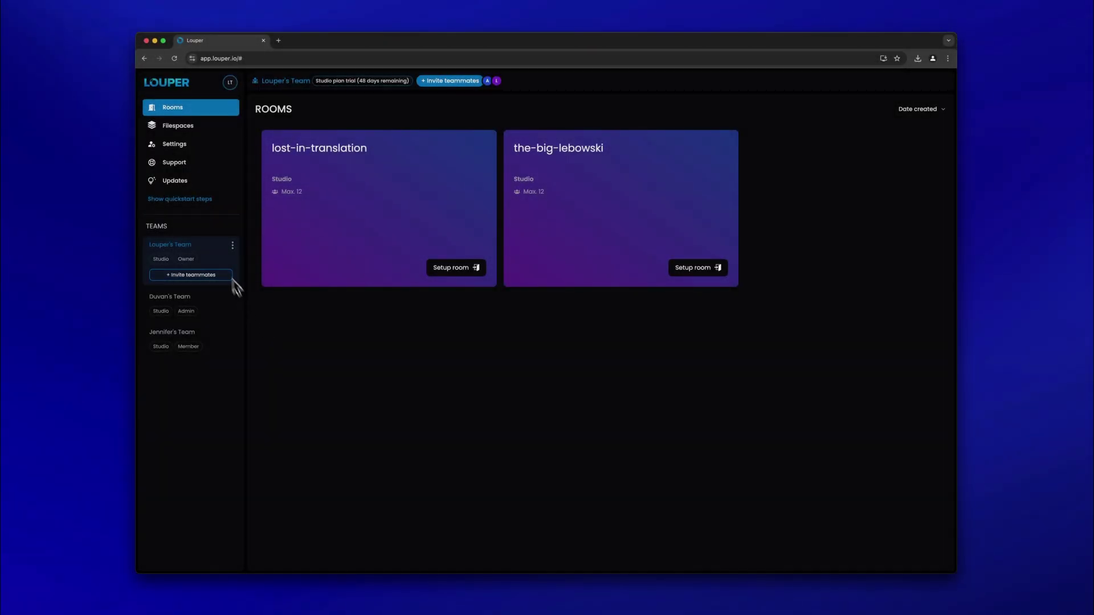
# Download the Mac installer for LDE from Louper's Support page
pyautogui.click(199, 166)
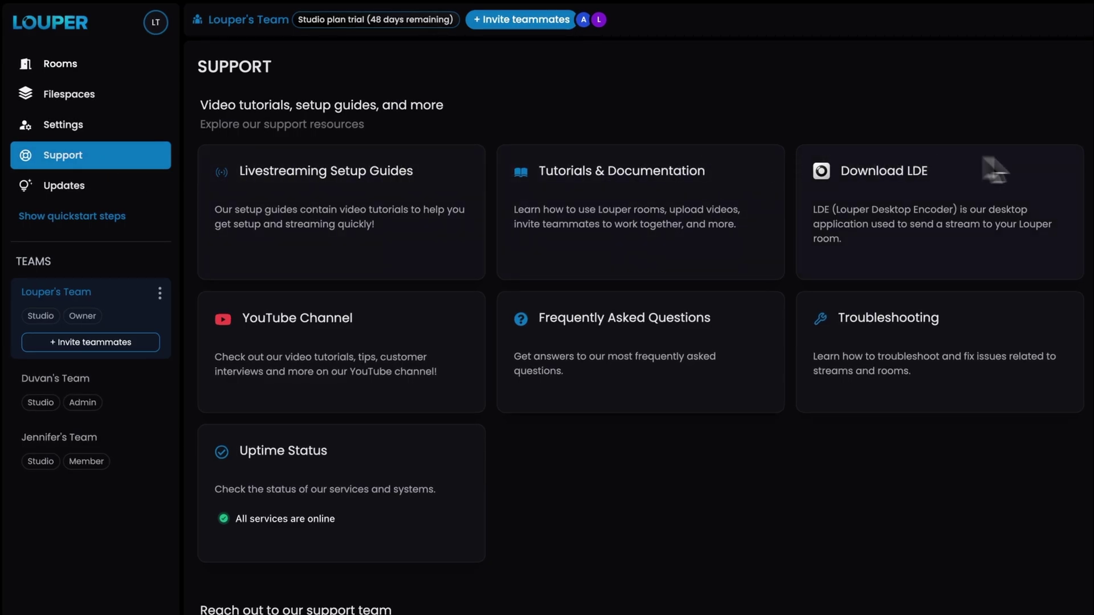
pyautogui.click(1055, 158)
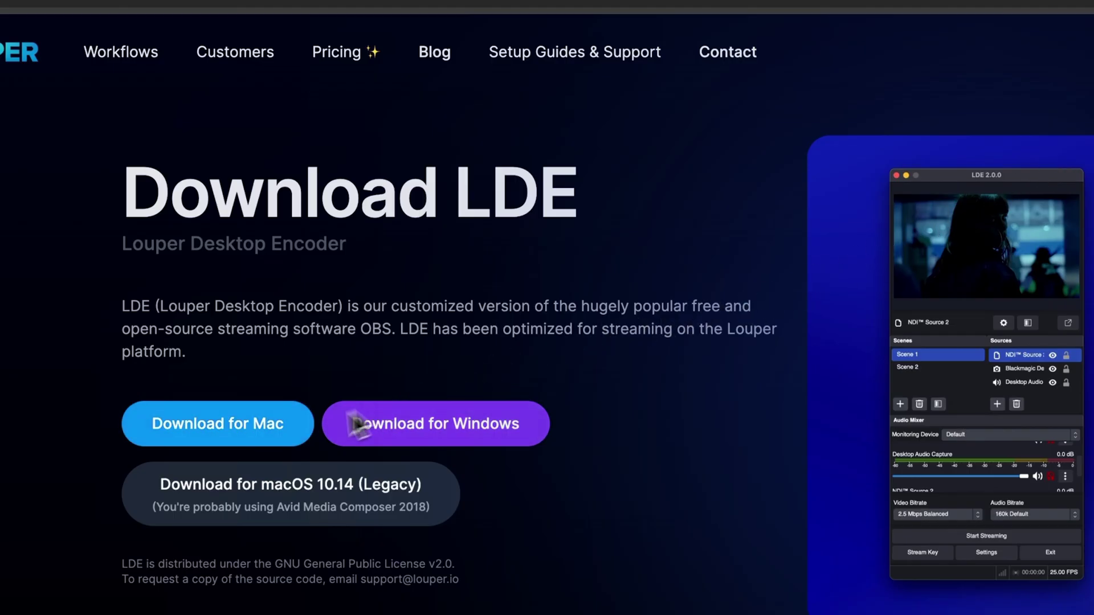
pyautogui.click(268, 426)
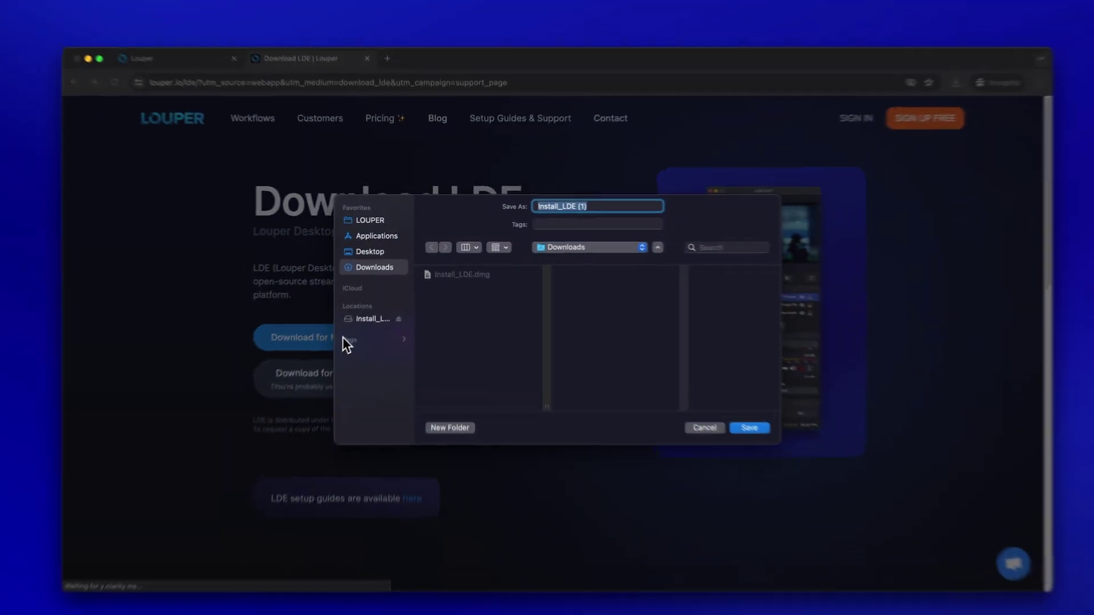
pyautogui.press('Return')
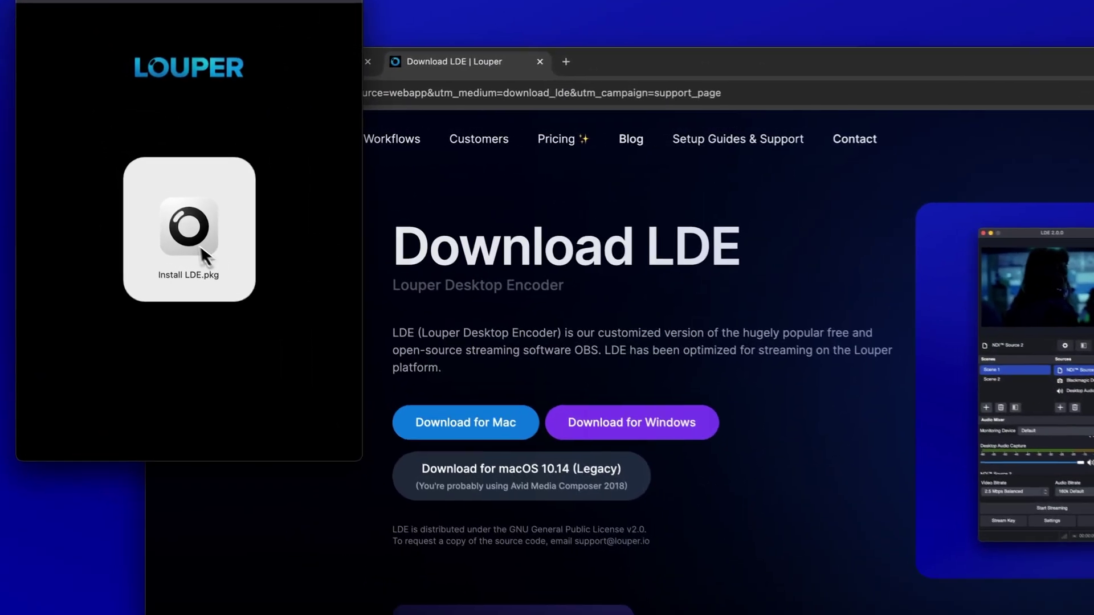
# Run Install LDE.pkg with a standard install, authorizing it with the computer password
pyautogui.doubleClick(154, 192)
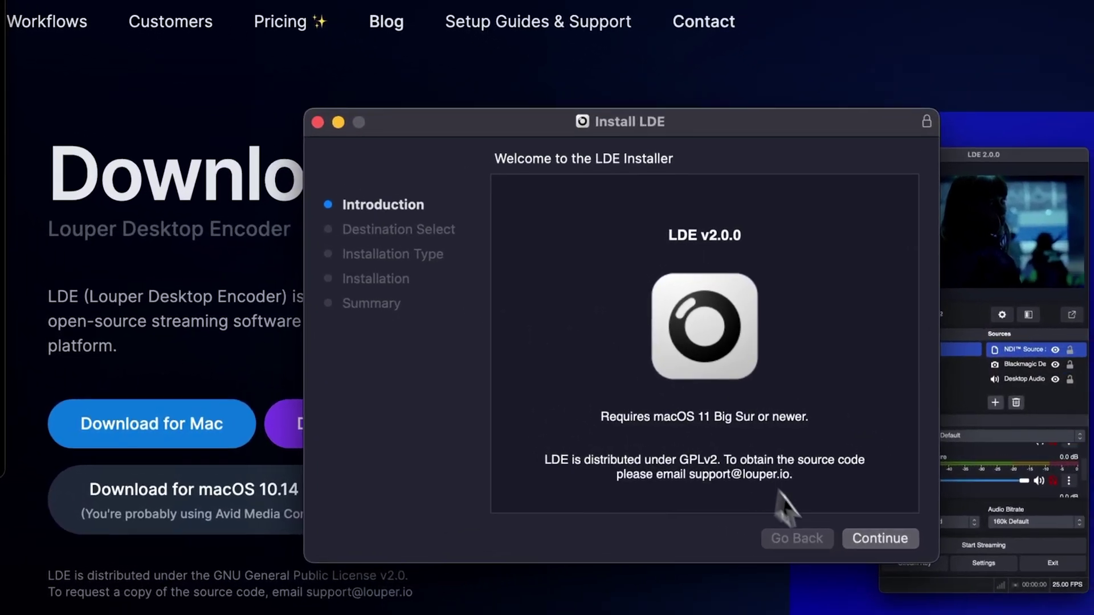
pyautogui.click(990, 510)
pyautogui.click(853, 540)
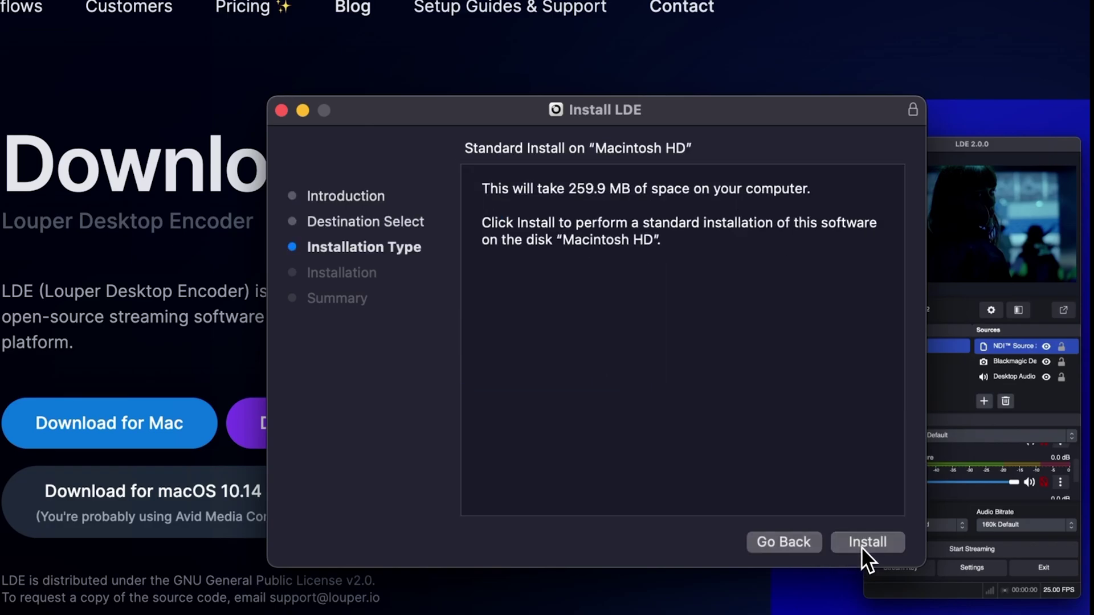
pyautogui.click(860, 546)
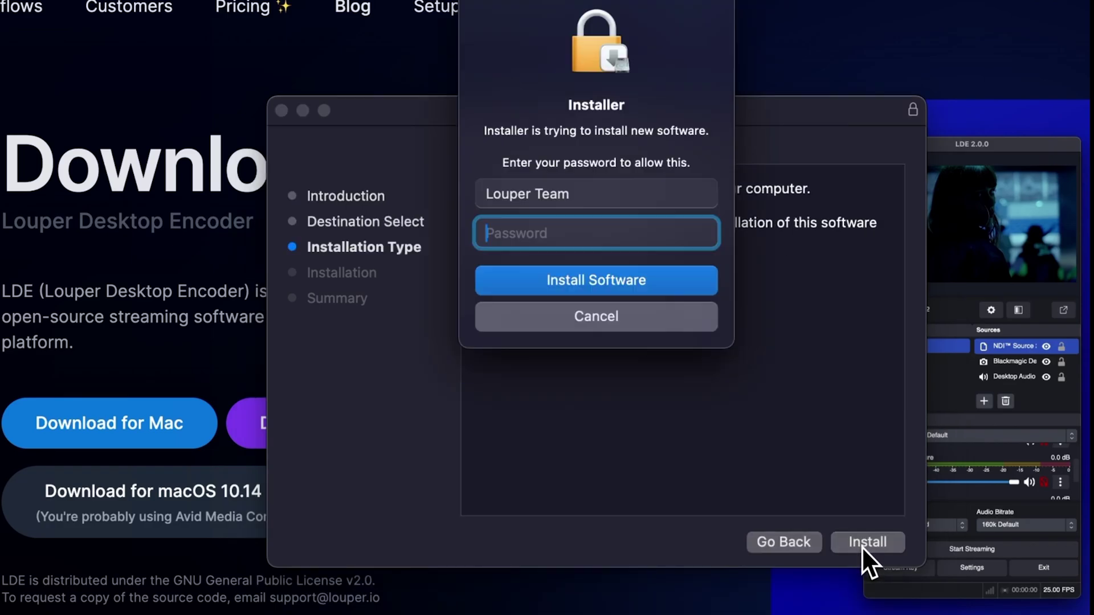
pyautogui.click(702, 272)
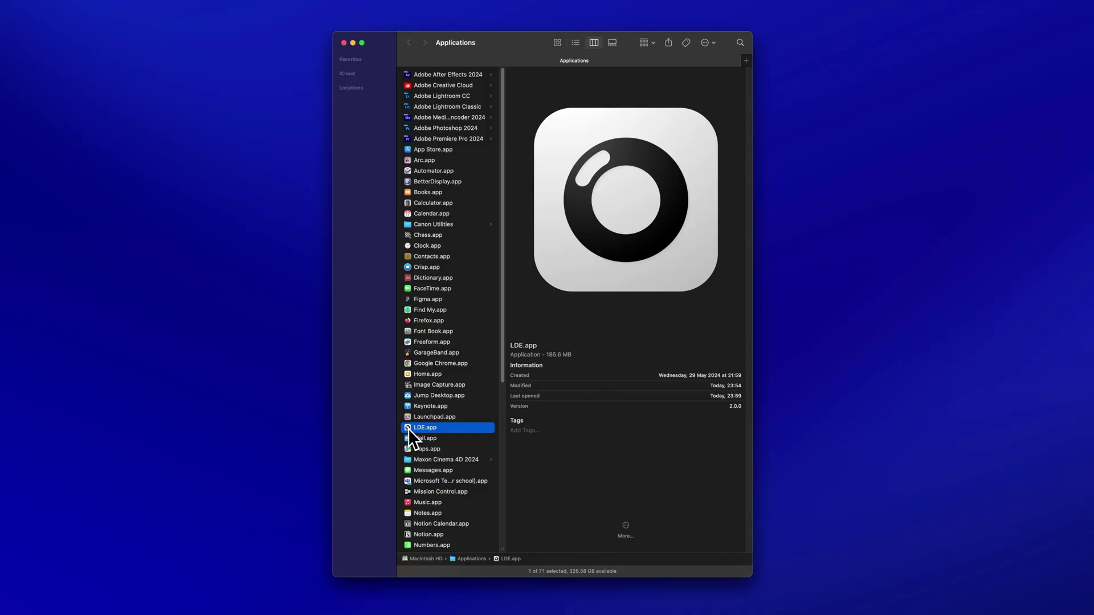
# Launch LDE.app from Applications and accept the app permissions review
pyautogui.doubleClick(408, 428)
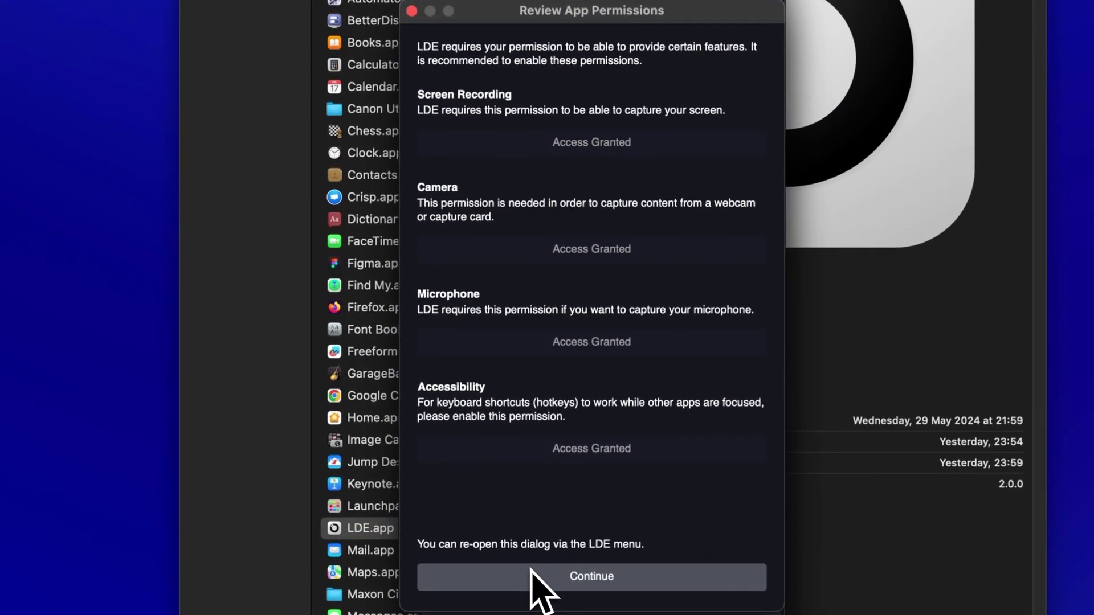
pyautogui.click(531, 573)
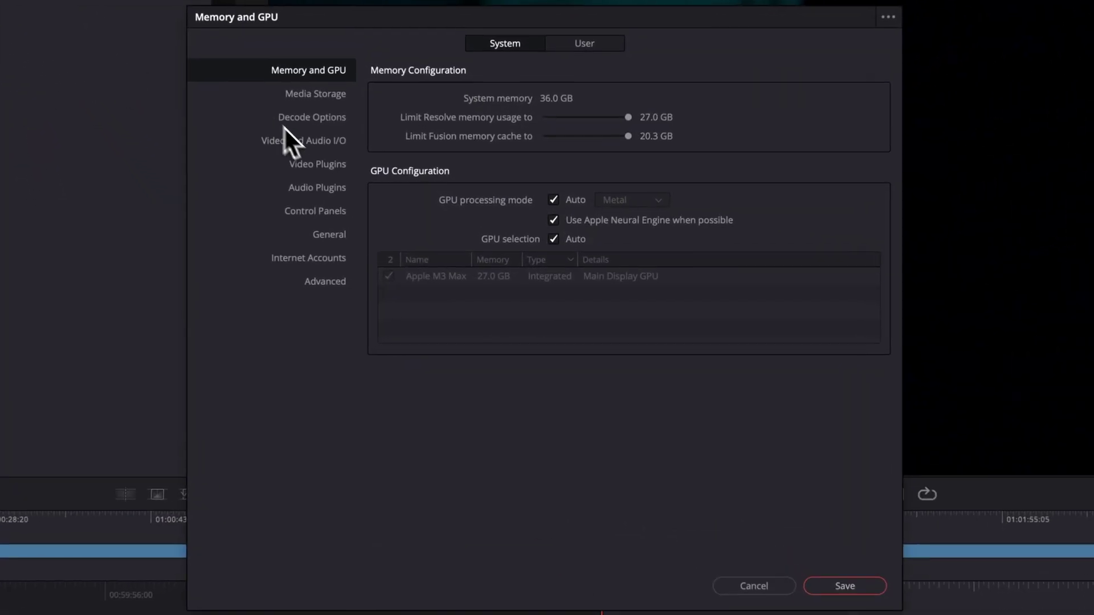
# Set Resolve's monitor device to UltraStudio 4K Mini, save, restart, and reopen LOUPER PROJECT
pyautogui.click(297, 139)
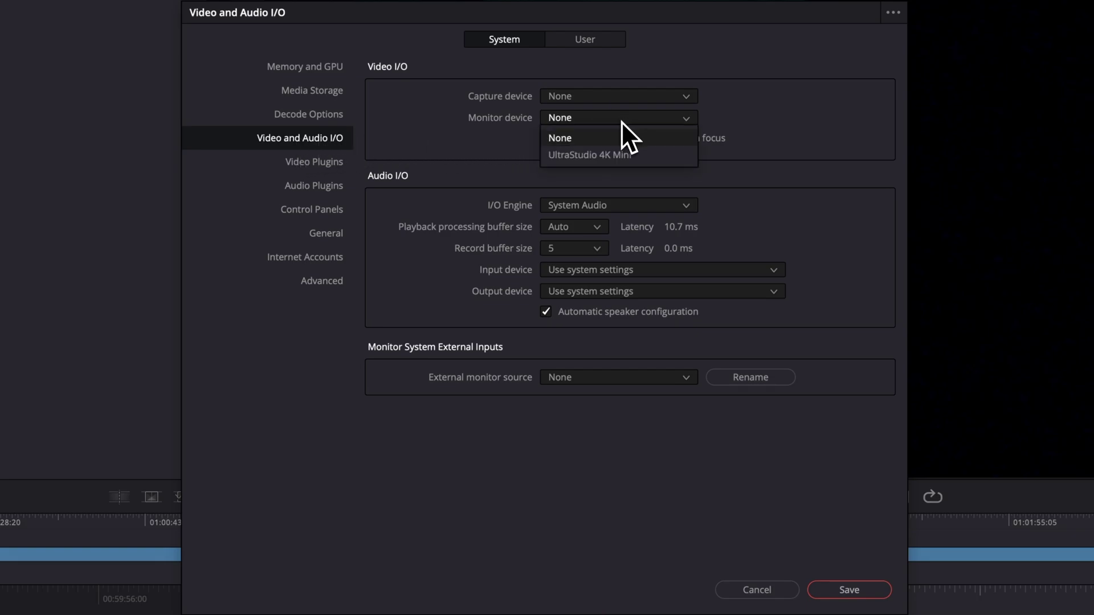
pyautogui.click(630, 155)
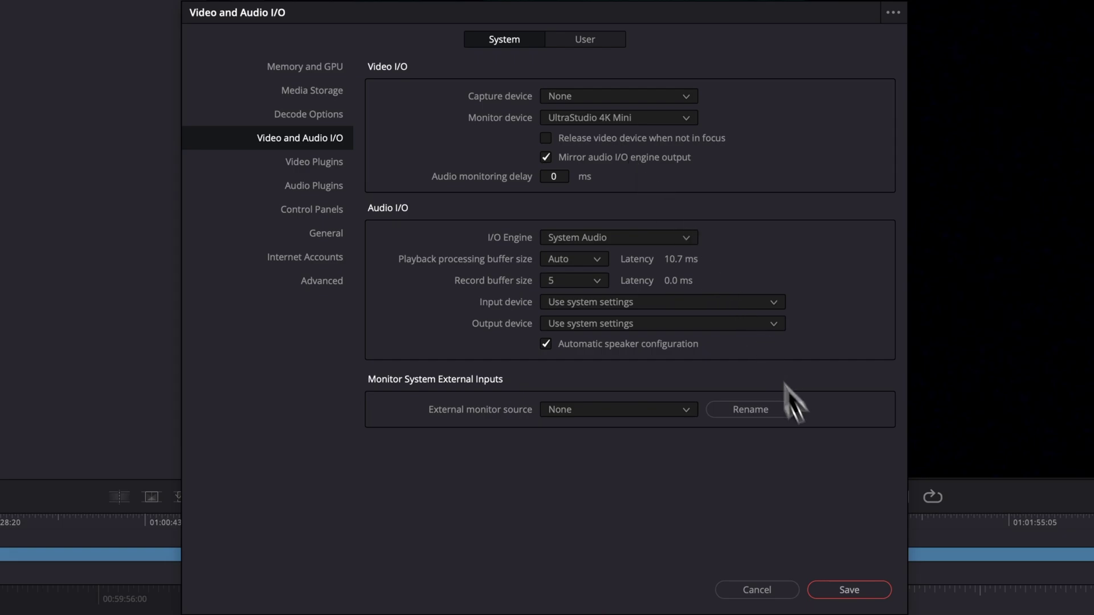
pyautogui.click(854, 590)
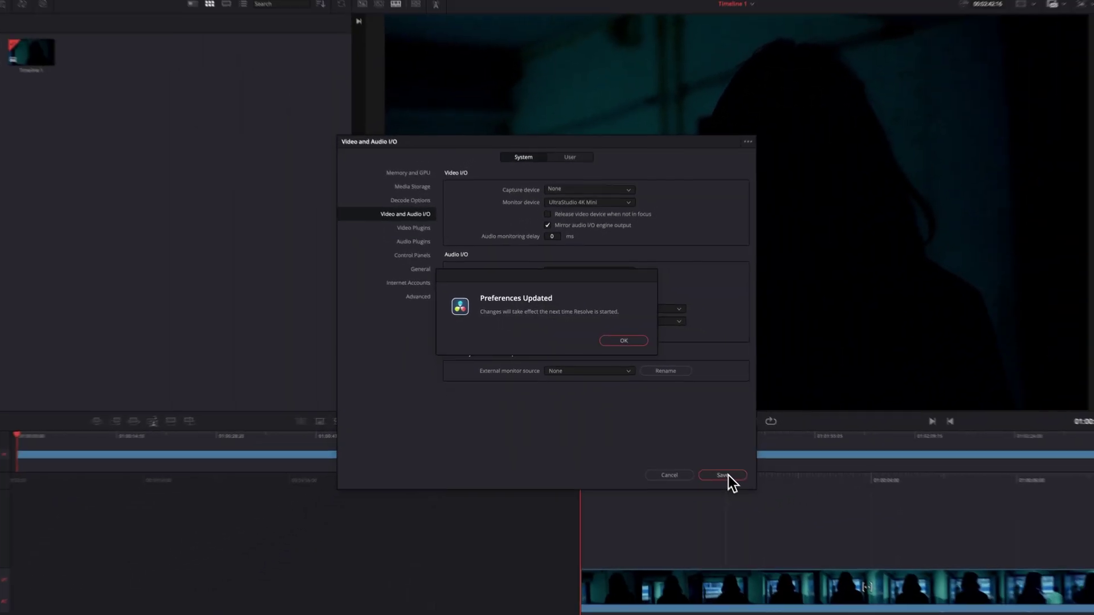
pyautogui.click(630, 341)
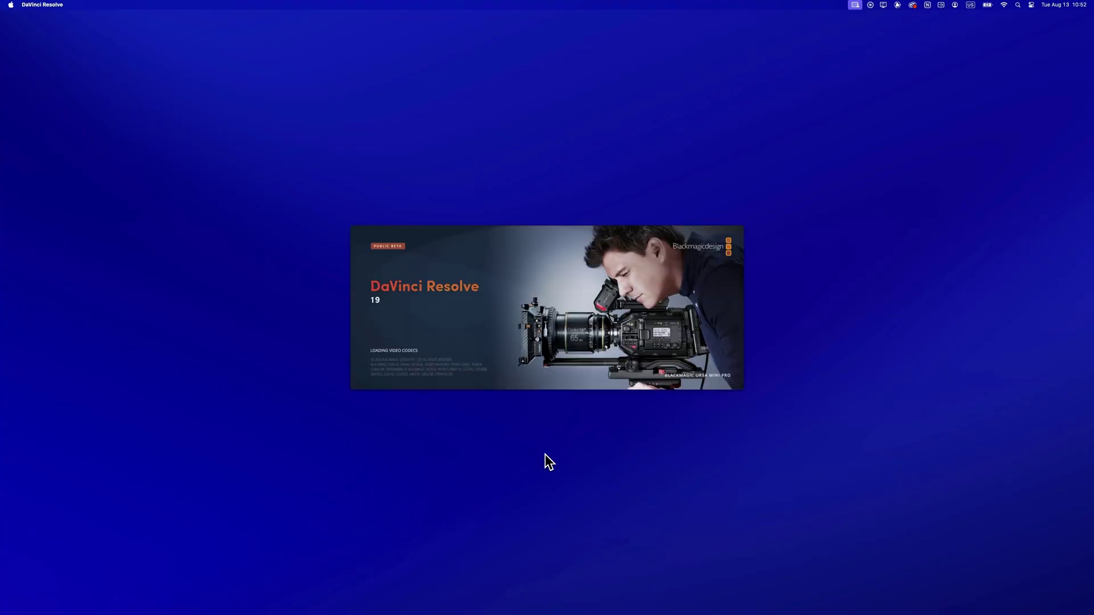
pyautogui.doubleClick(475, 249)
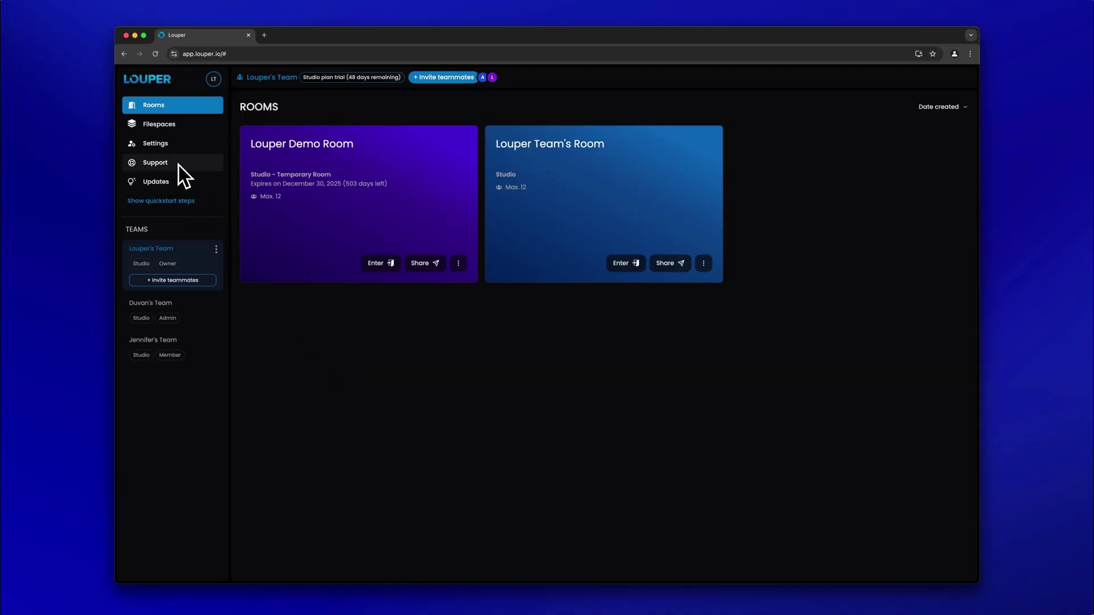
# Open the SDI / HDMI via Blackmagic Device setup guide and advance to Creating a Signal Loop
pyautogui.click(170, 164)
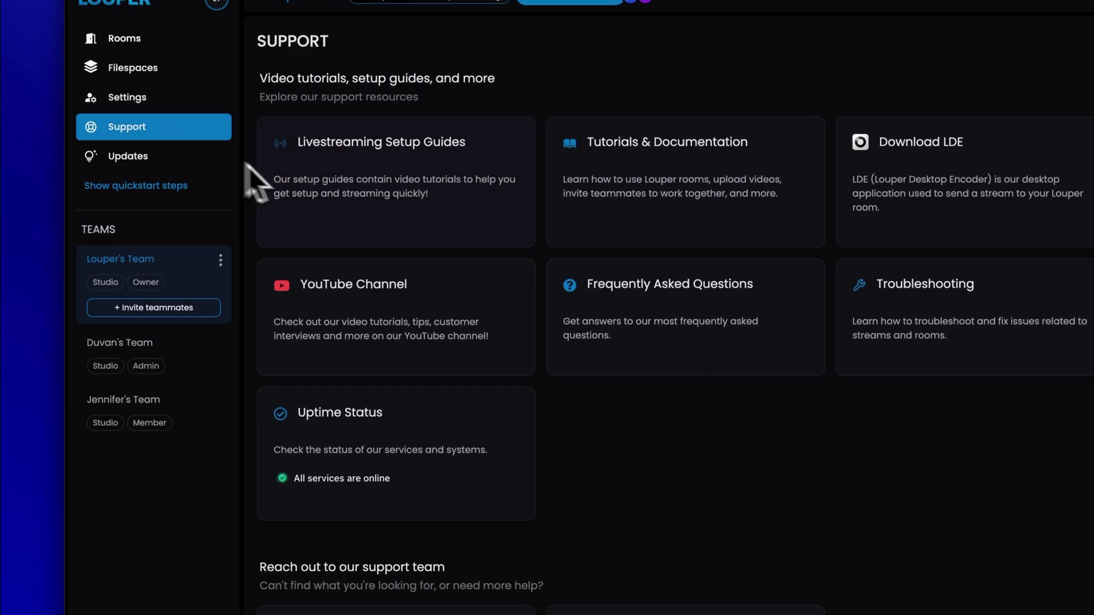
pyautogui.click(443, 207)
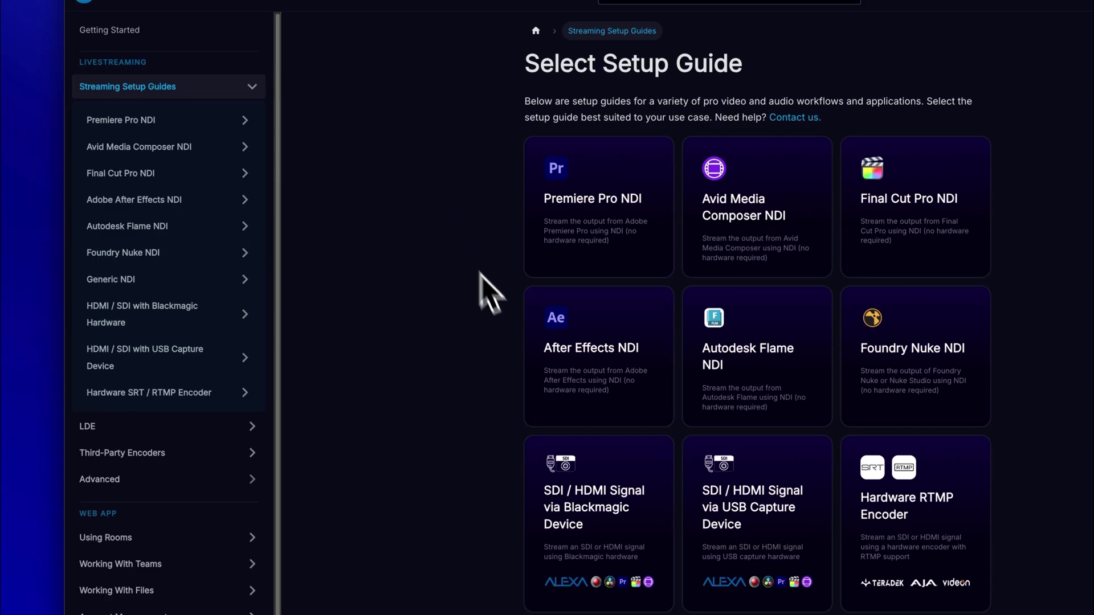
pyautogui.click(611, 466)
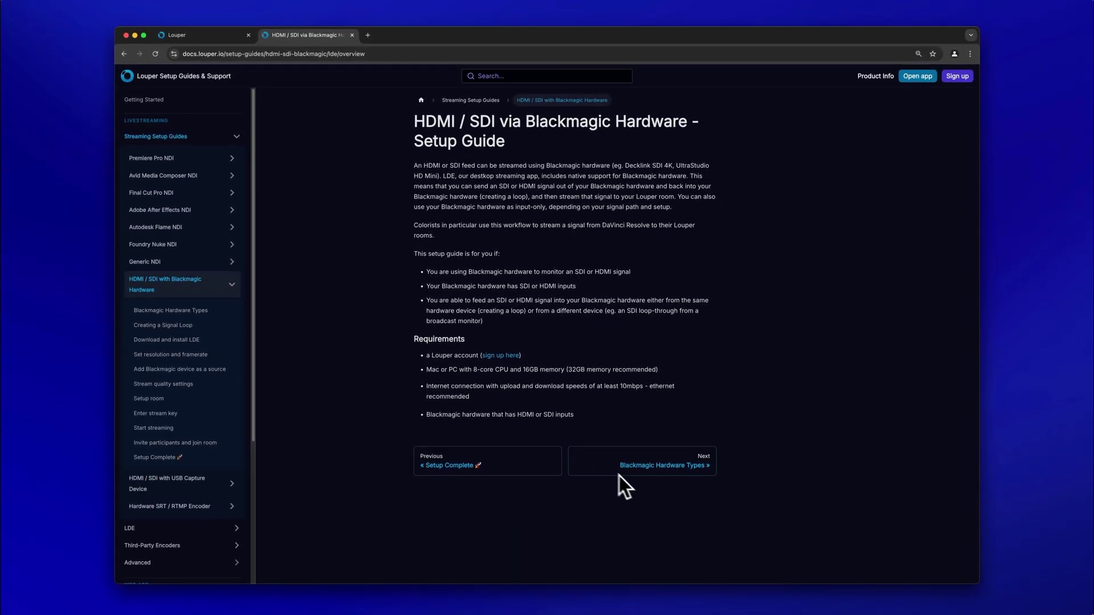
pyautogui.click(643, 476)
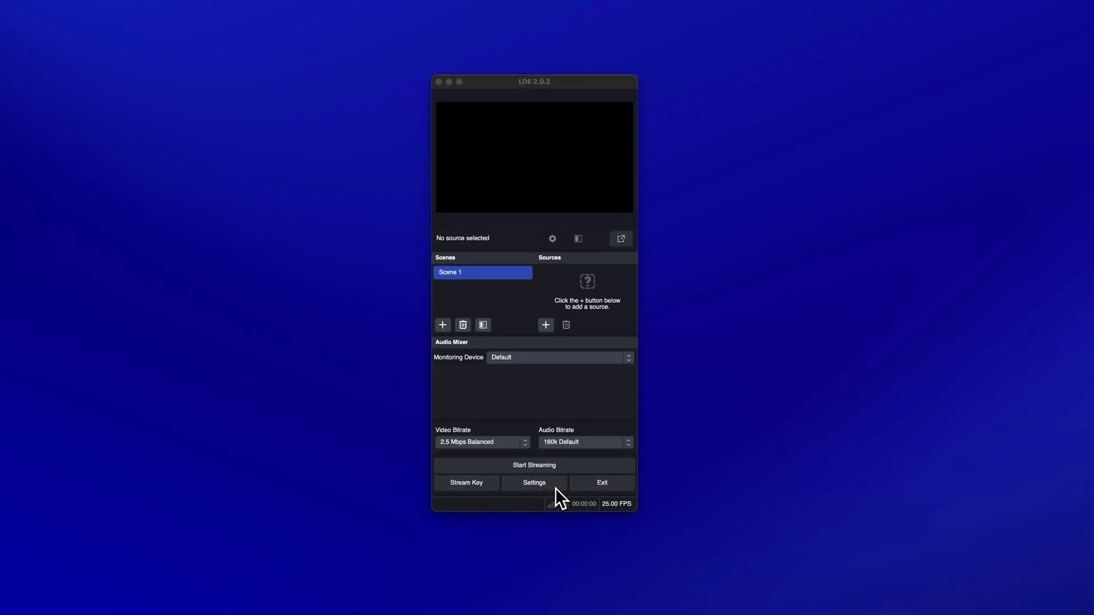
# Keep LDE's output stream resolution at 1920x1080 and frame rate at 25 fps
pyautogui.click(555, 486)
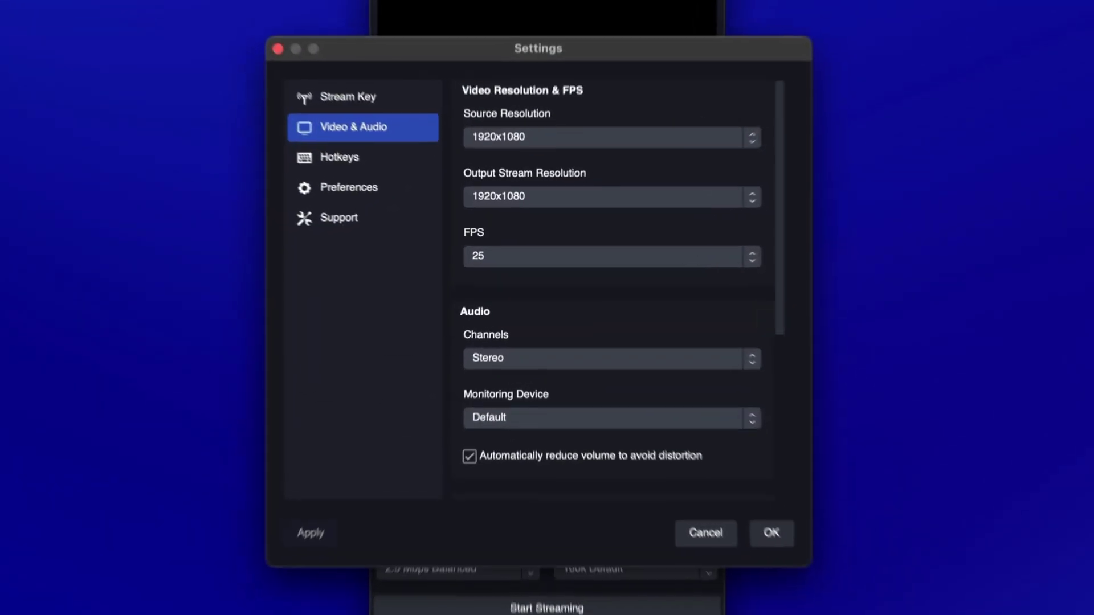
pyautogui.click(593, 201)
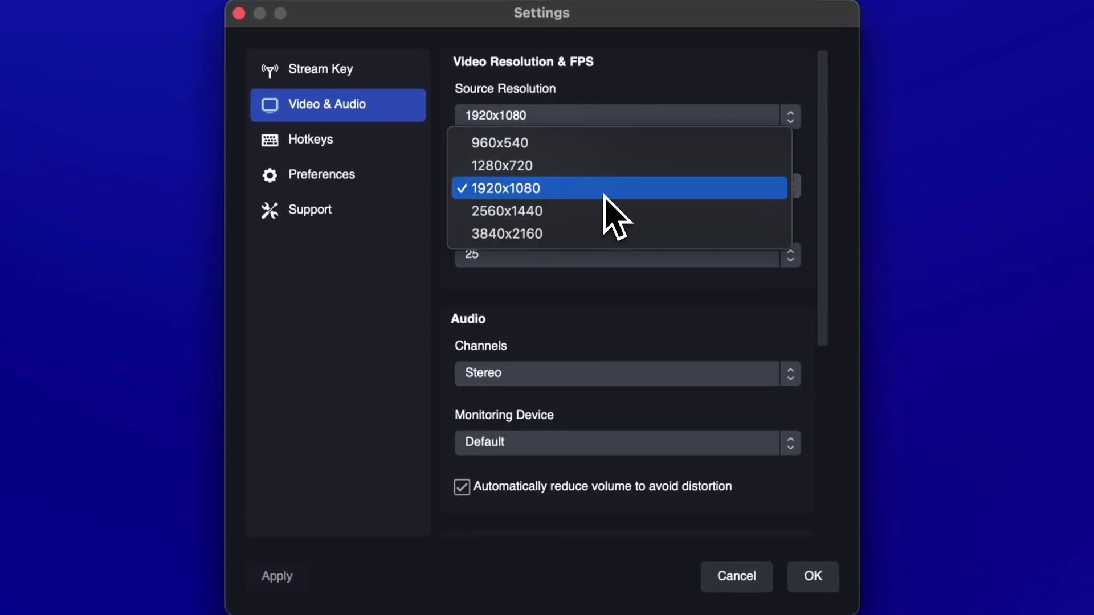
pyautogui.click(604, 195)
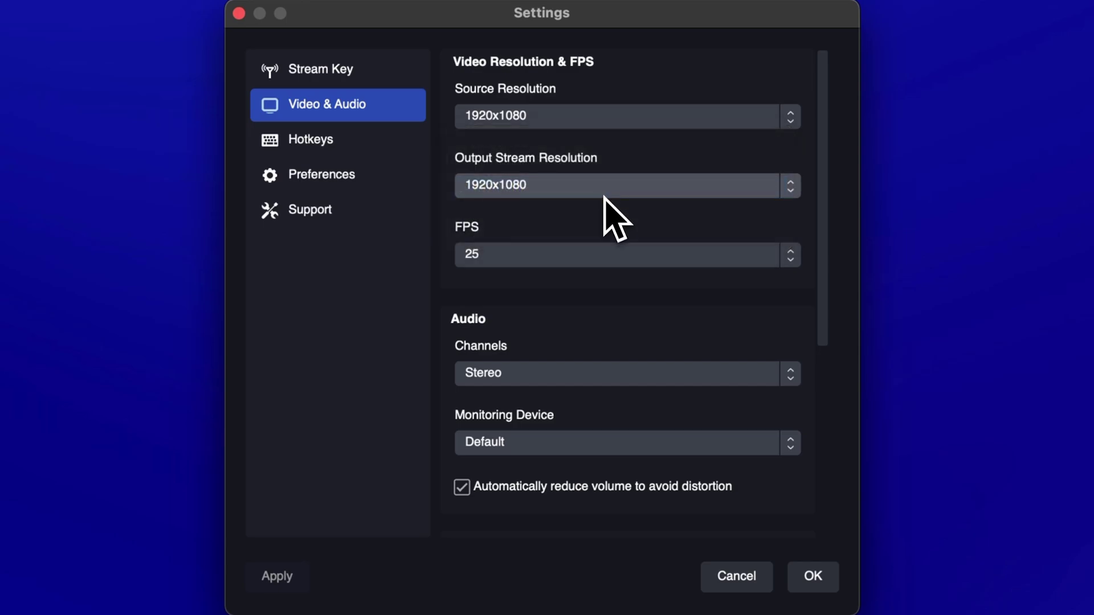
pyautogui.click(606, 254)
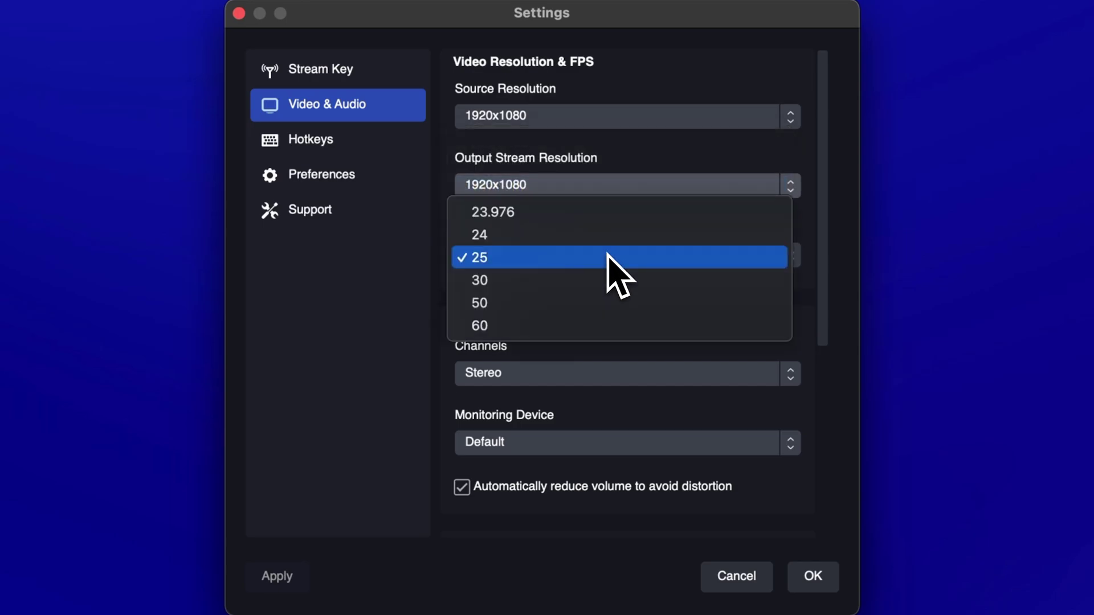
pyautogui.click(607, 257)
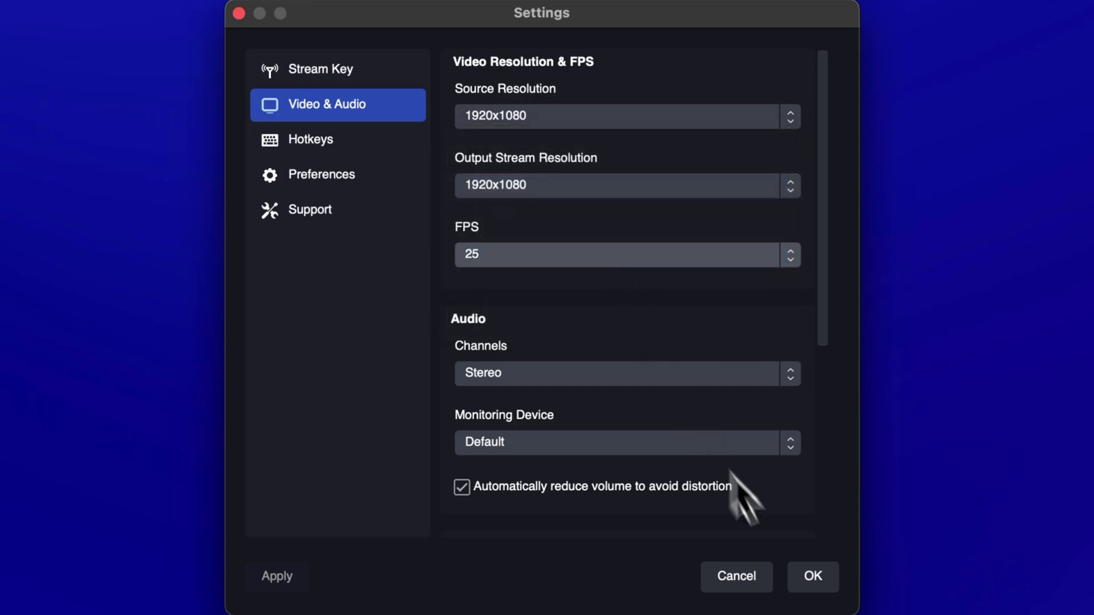
# Close settings and add a Blackmagic Device source using the UltraStudio 4K Mini
pyautogui.click(806, 583)
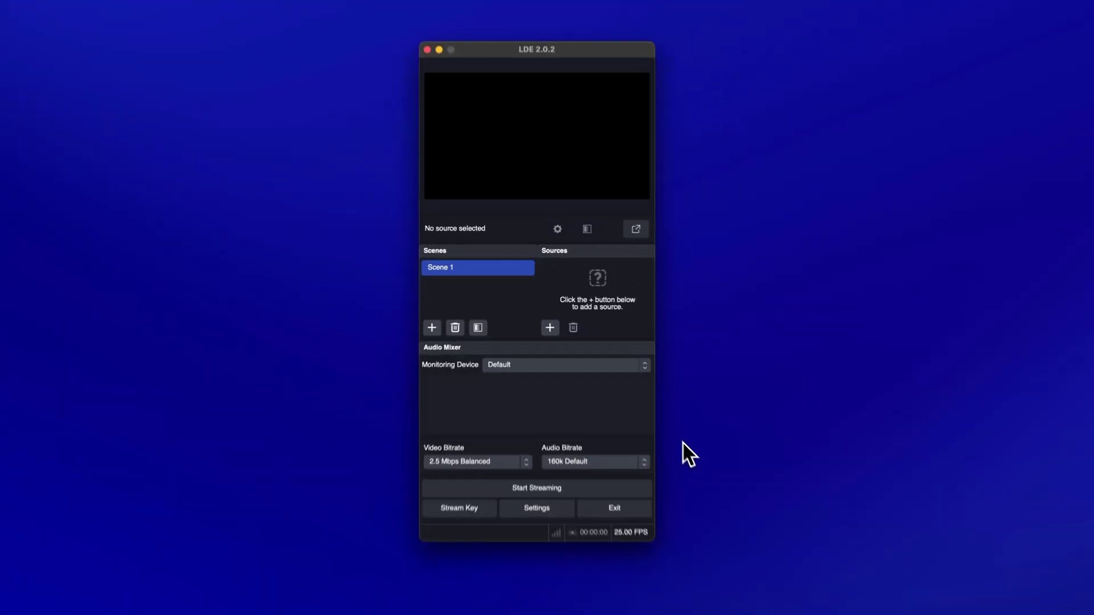
pyautogui.click(547, 318)
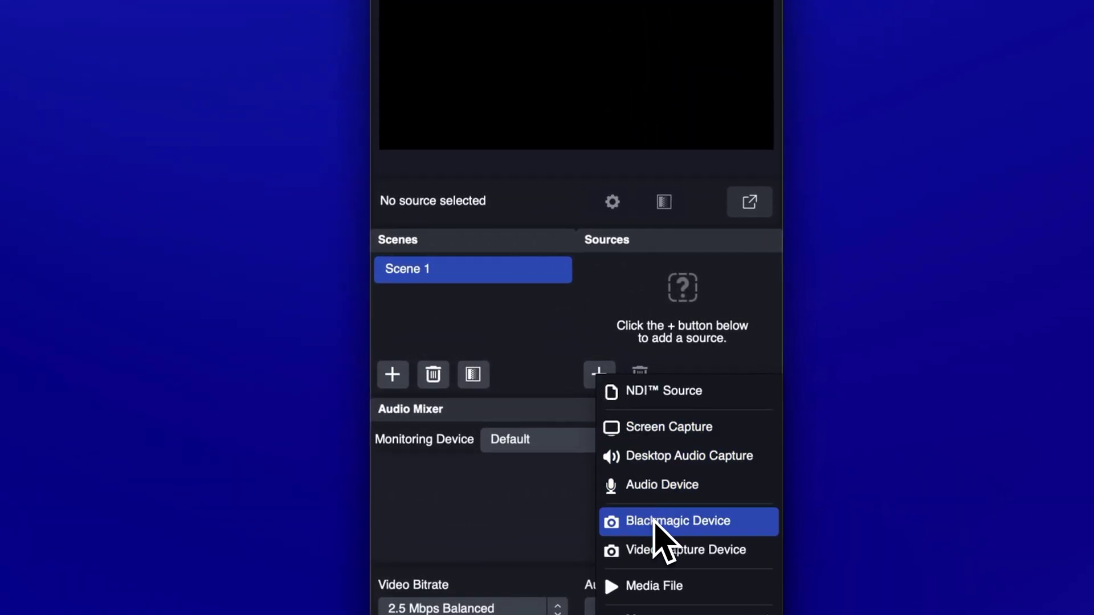
pyautogui.click(655, 521)
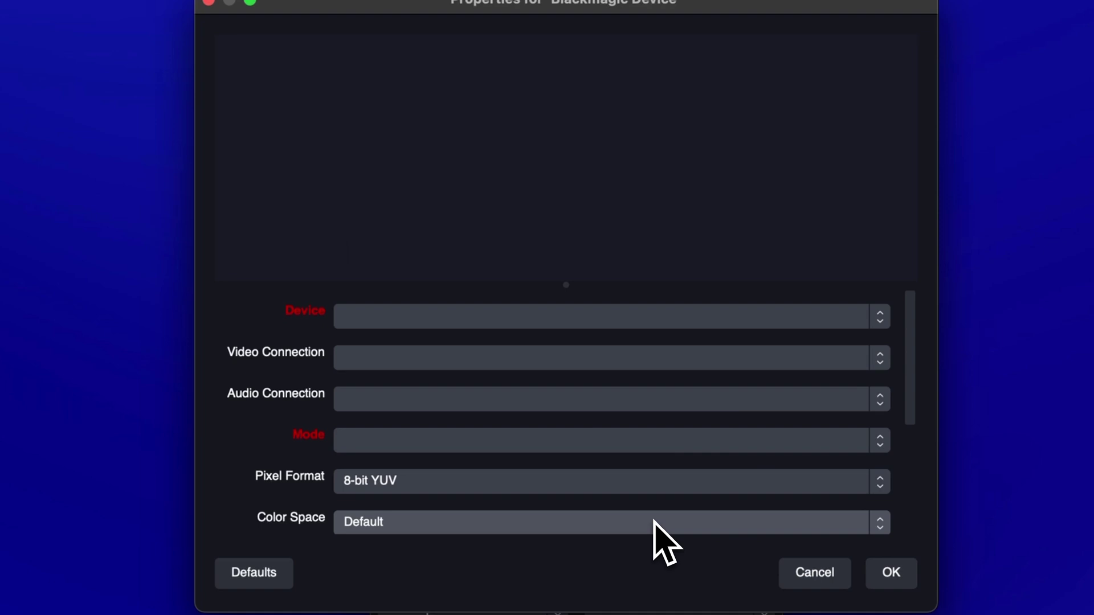
pyautogui.click(670, 320)
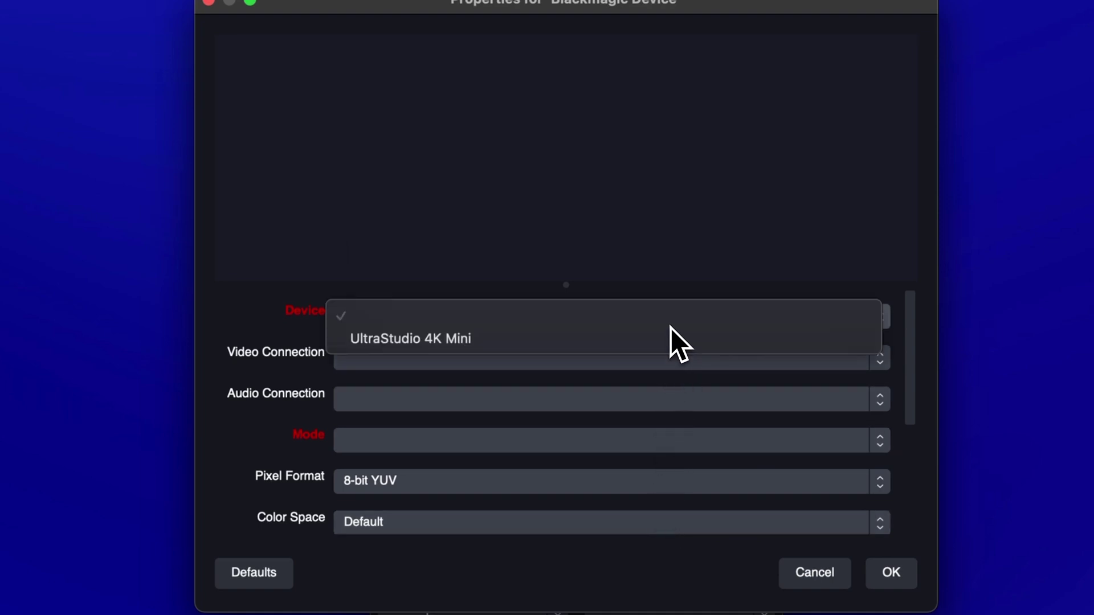
pyautogui.click(680, 363)
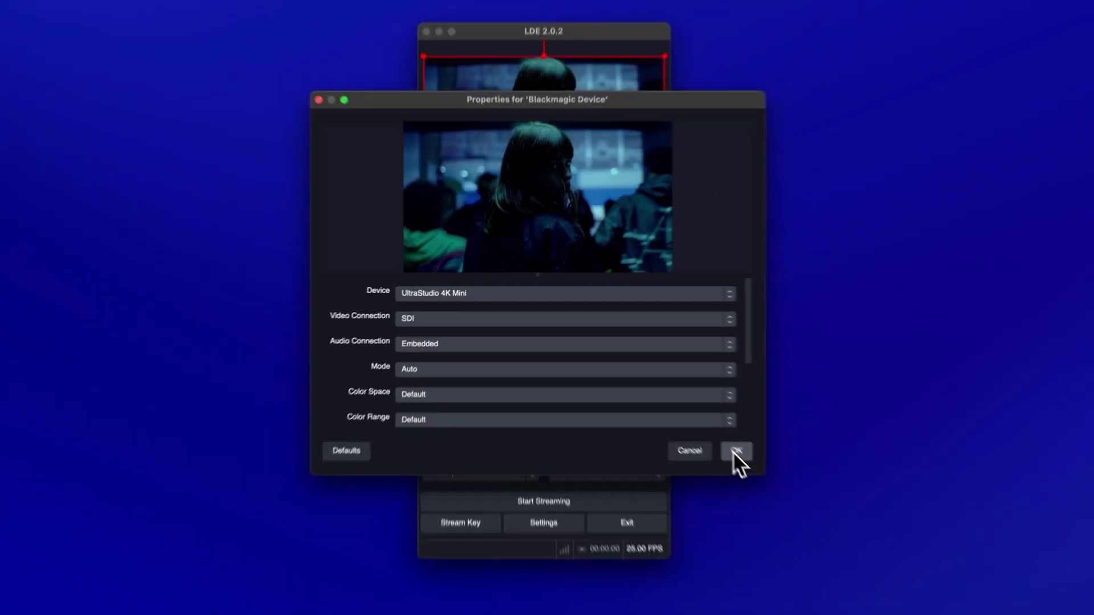
pyautogui.click(734, 451)
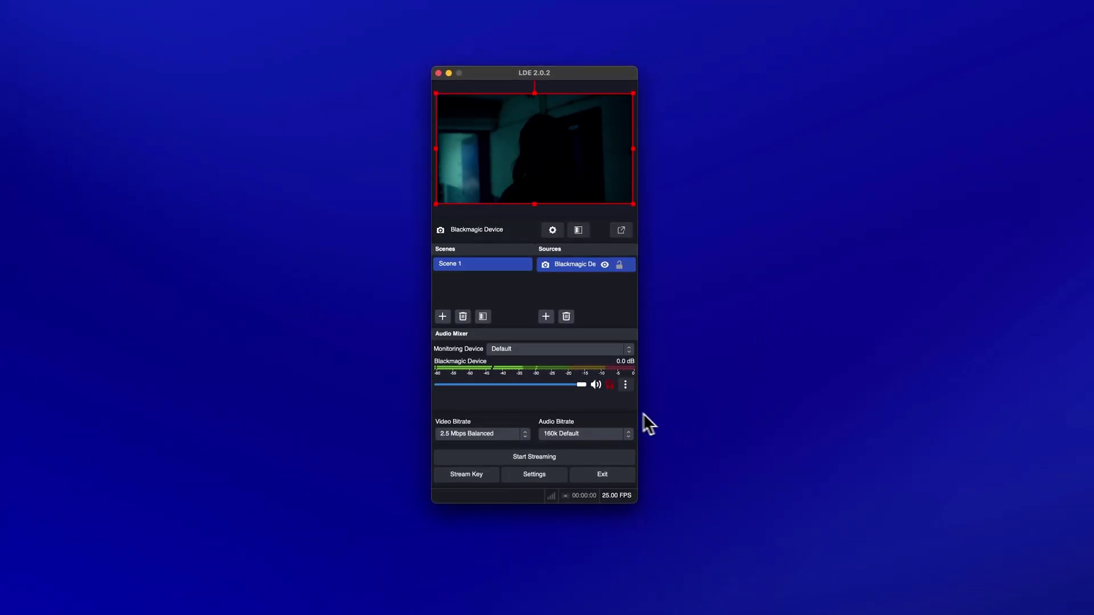
# Drag the Blackmagic Device volume to about -15.5 dB; keep 2.5 Mbps Balanced and 160k Default bitrates
pyautogui.moveTo(580, 385); pyautogui.dragTo(540, 387)
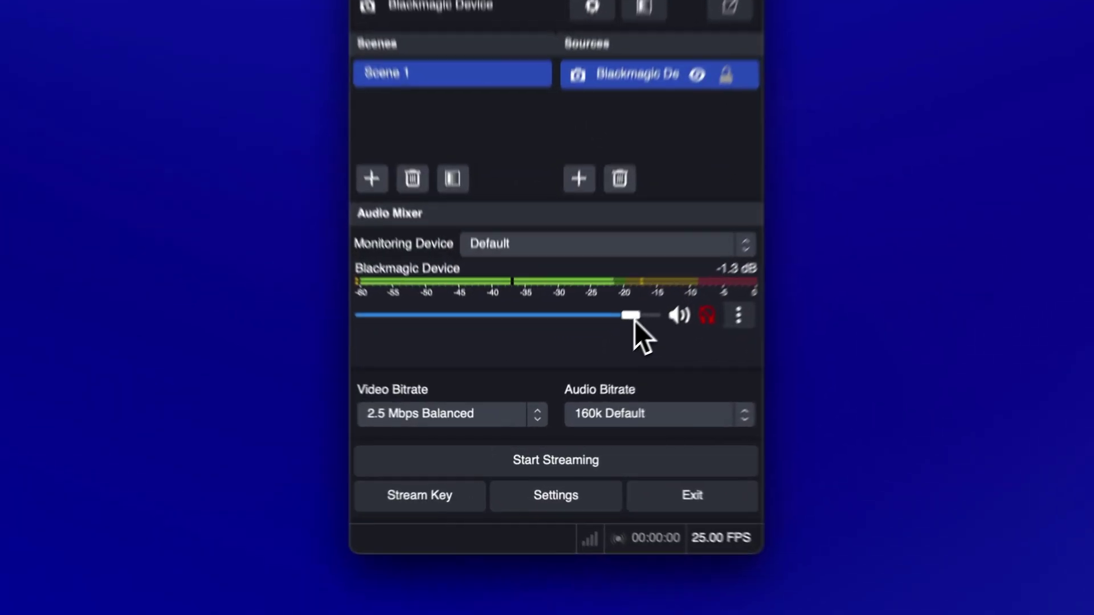
pyautogui.moveTo(580, 293); pyautogui.dragTo(651, 292)
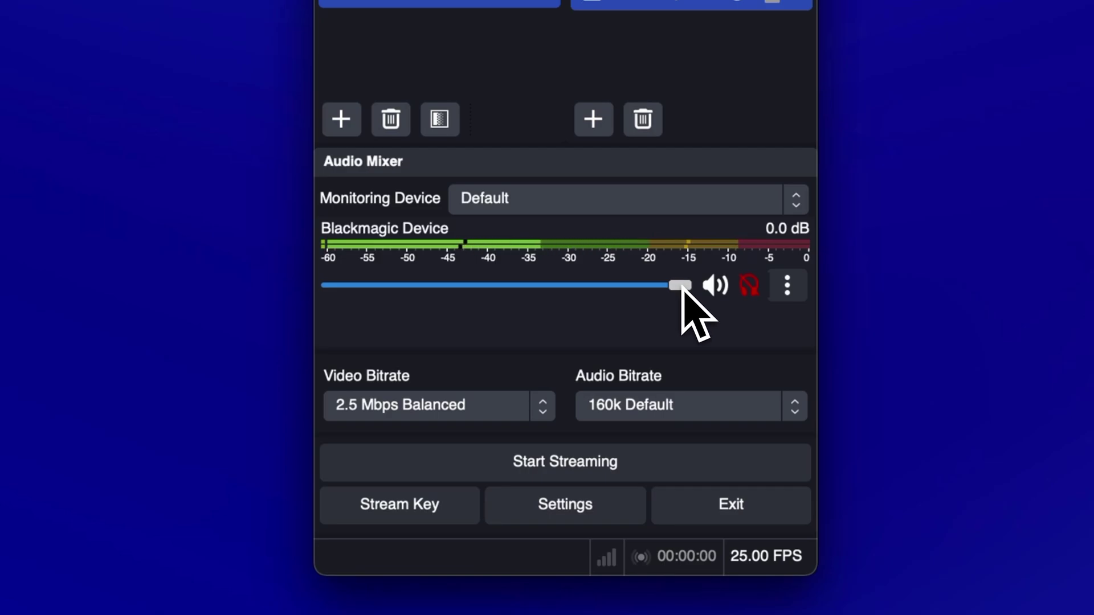
pyautogui.click(548, 409)
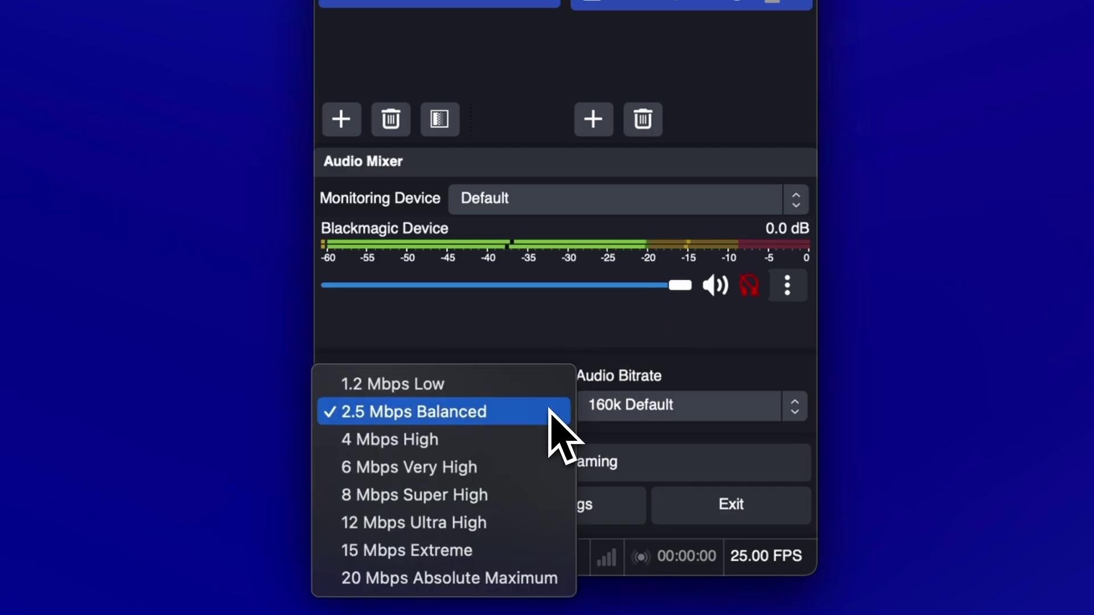
pyautogui.click(549, 410)
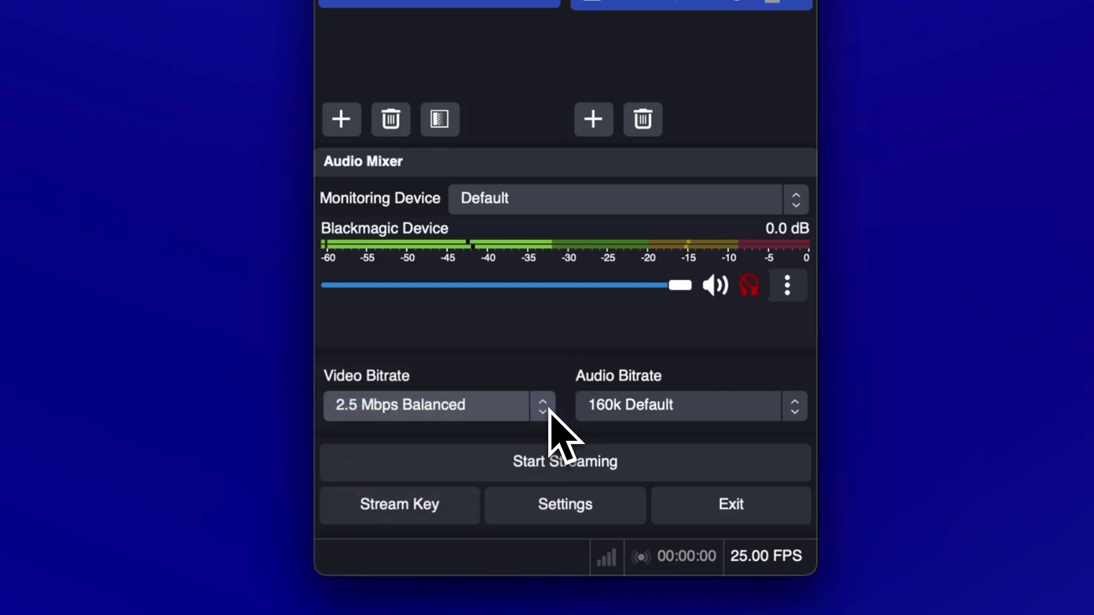
pyautogui.click(696, 411)
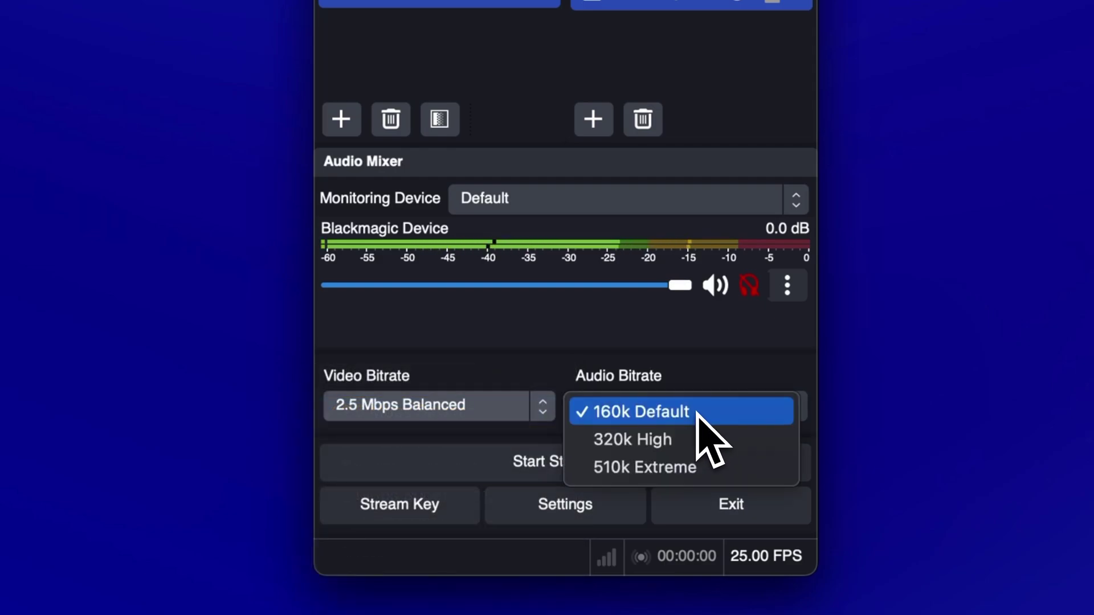
pyautogui.click(699, 412)
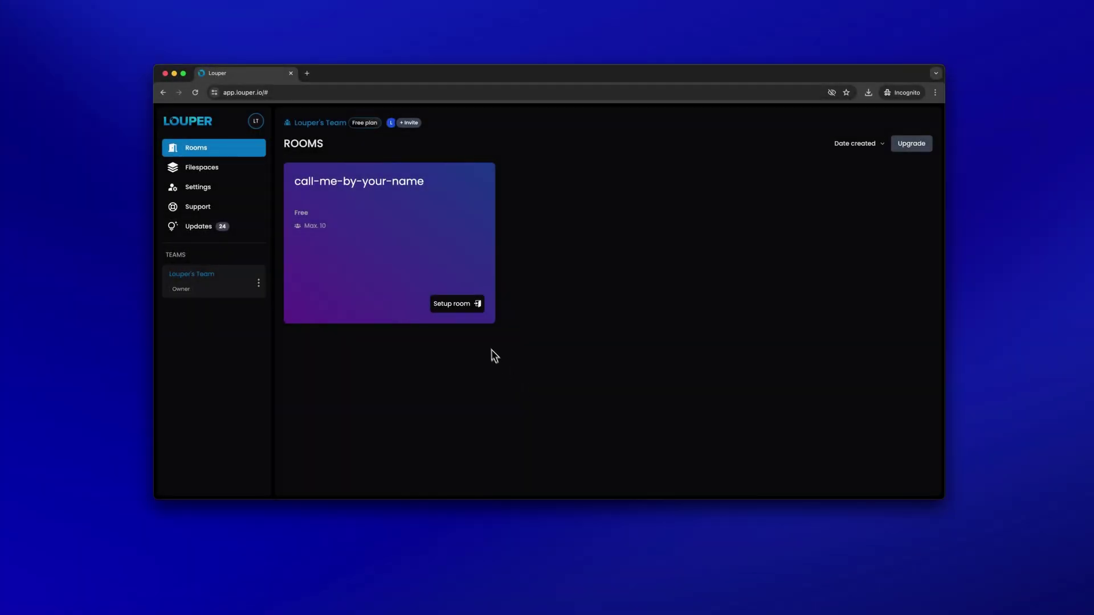
# Step through General, Access, Streams, Watermark and Metadata to create Louper Team's Room, then return
pyautogui.click(466, 303)
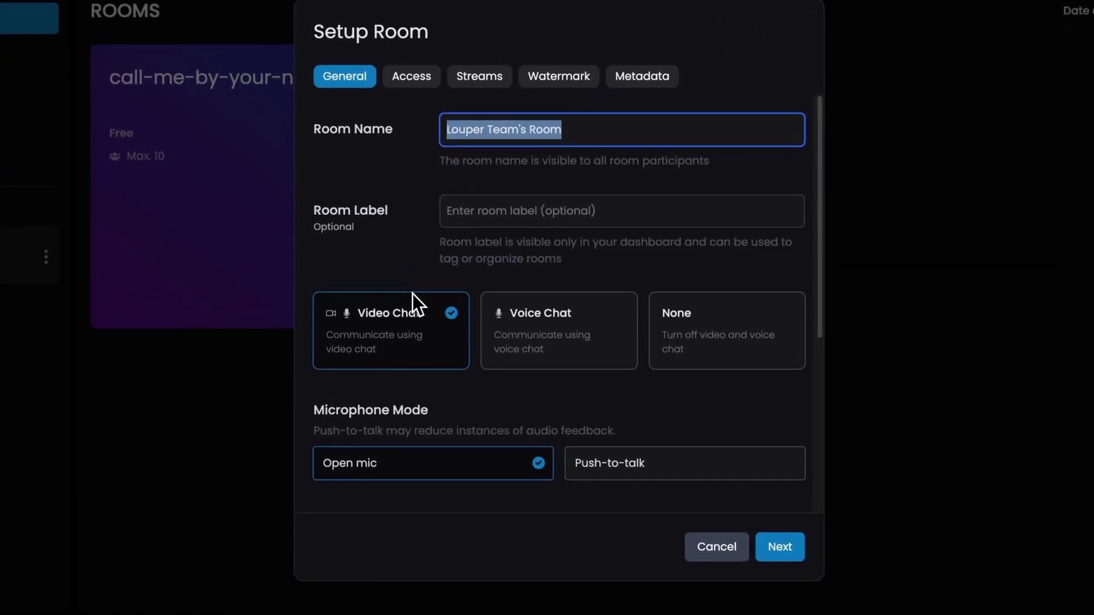
pyautogui.click(782, 541)
pyautogui.click(783, 535)
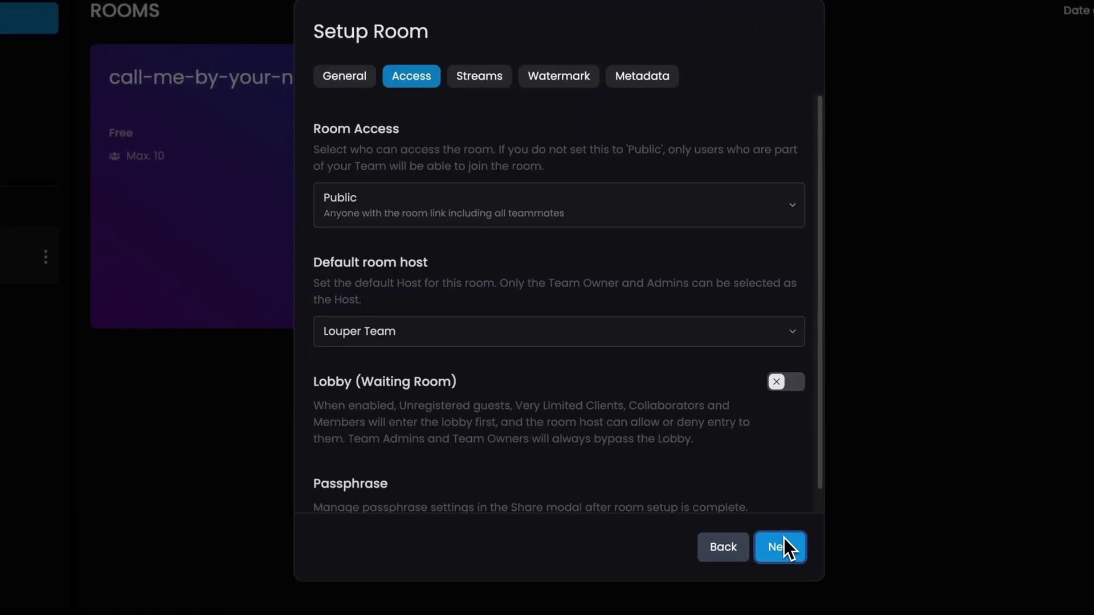
pyautogui.click(784, 537)
pyautogui.click(784, 538)
pyautogui.click(784, 538)
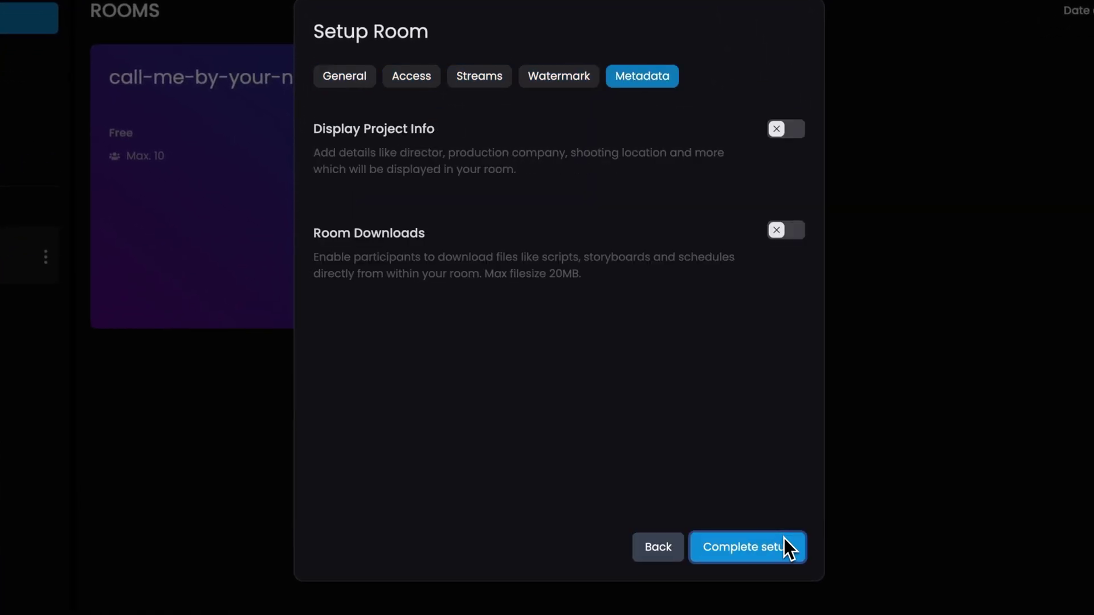
pyautogui.click(783, 537)
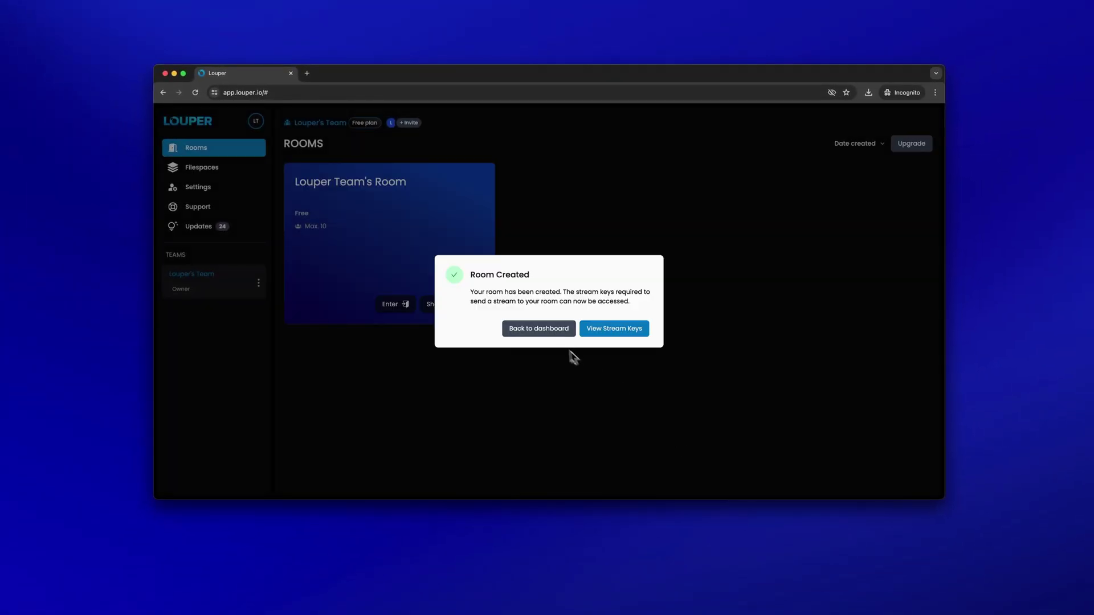
pyautogui.click(543, 329)
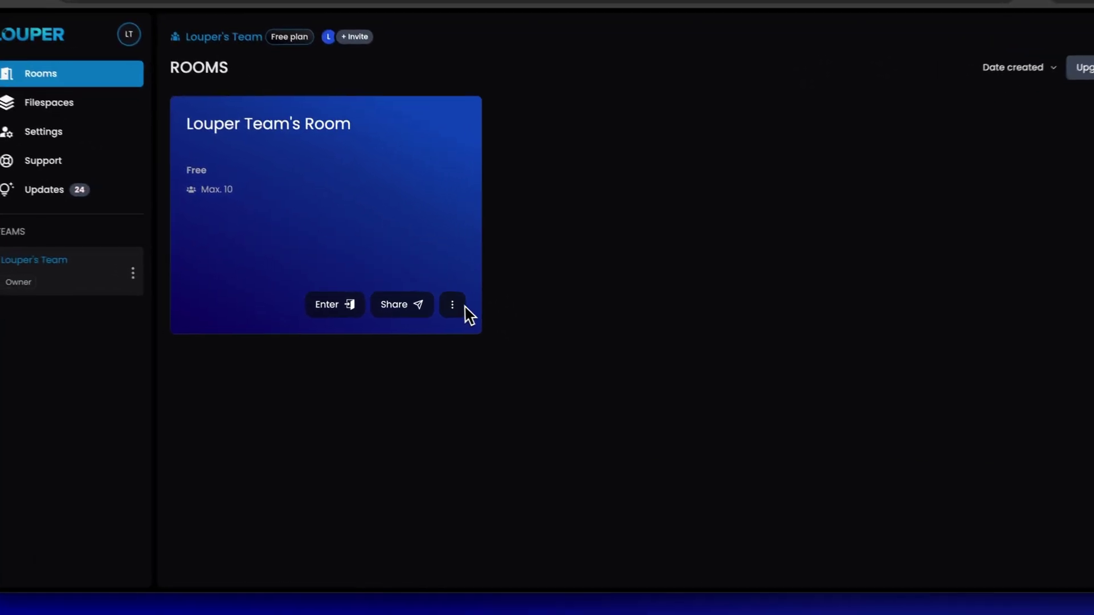
# Show Louper Team's Room stream keys with LDE as encoder and copy the RTMP server URL
pyautogui.click(474, 304)
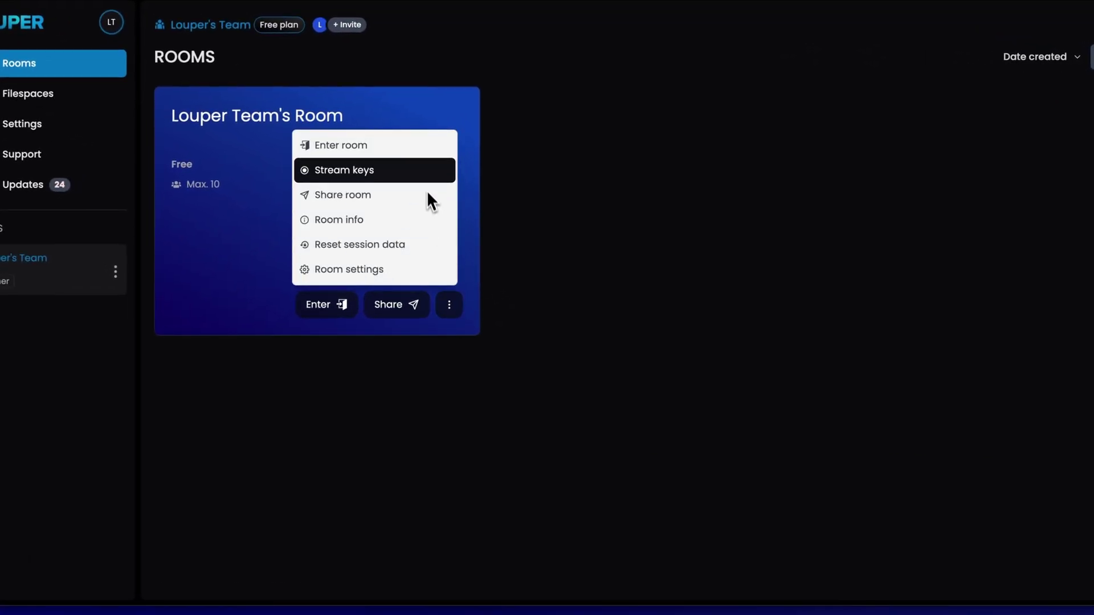
pyautogui.click(423, 171)
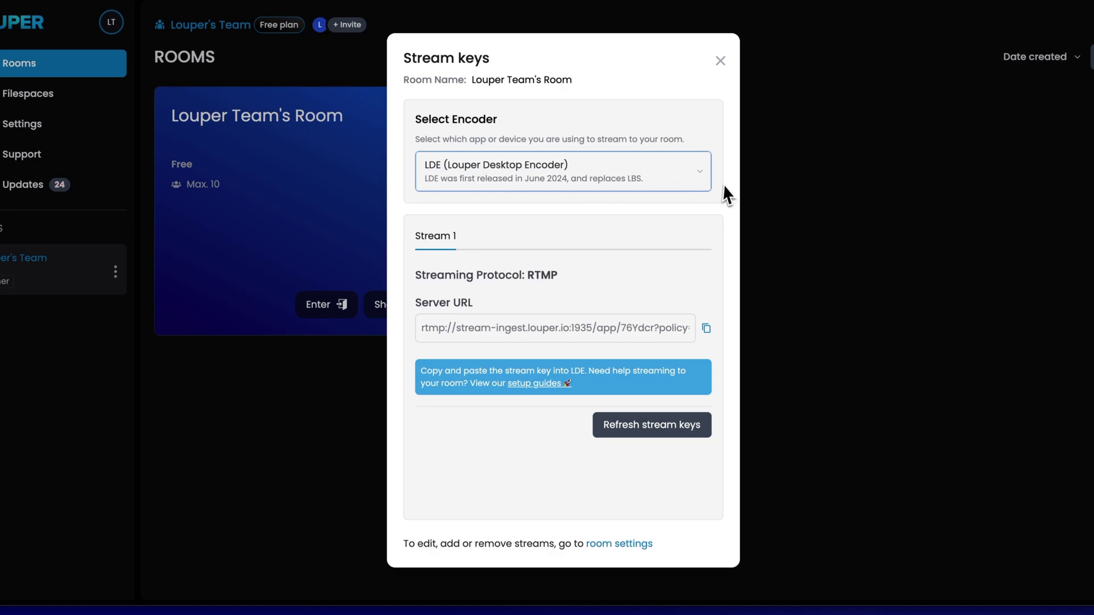
pyautogui.click(698, 174)
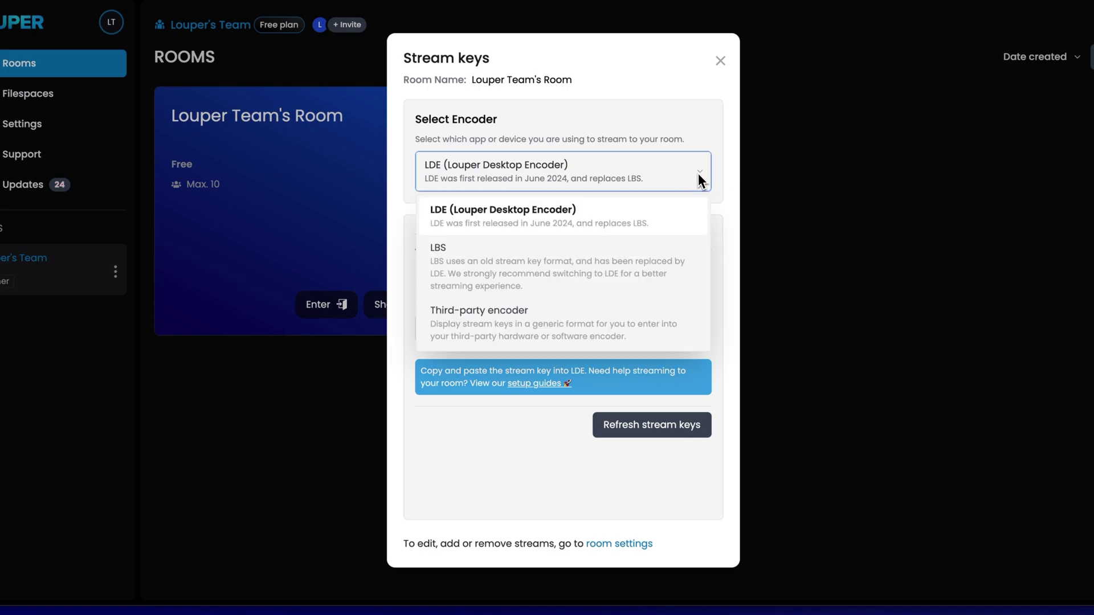
pyautogui.click(686, 213)
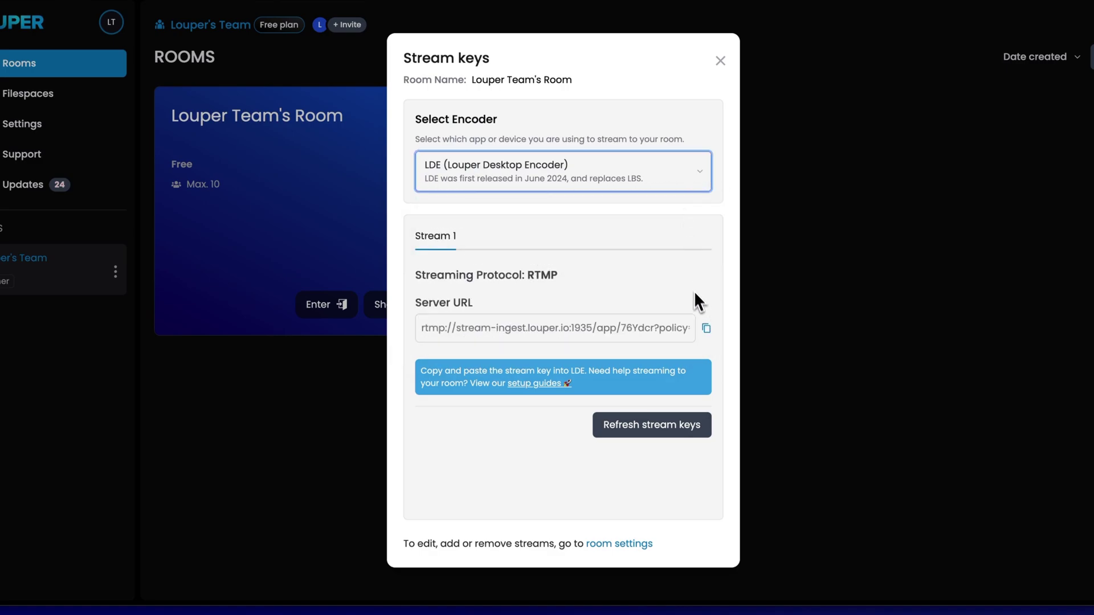
pyautogui.click(707, 329)
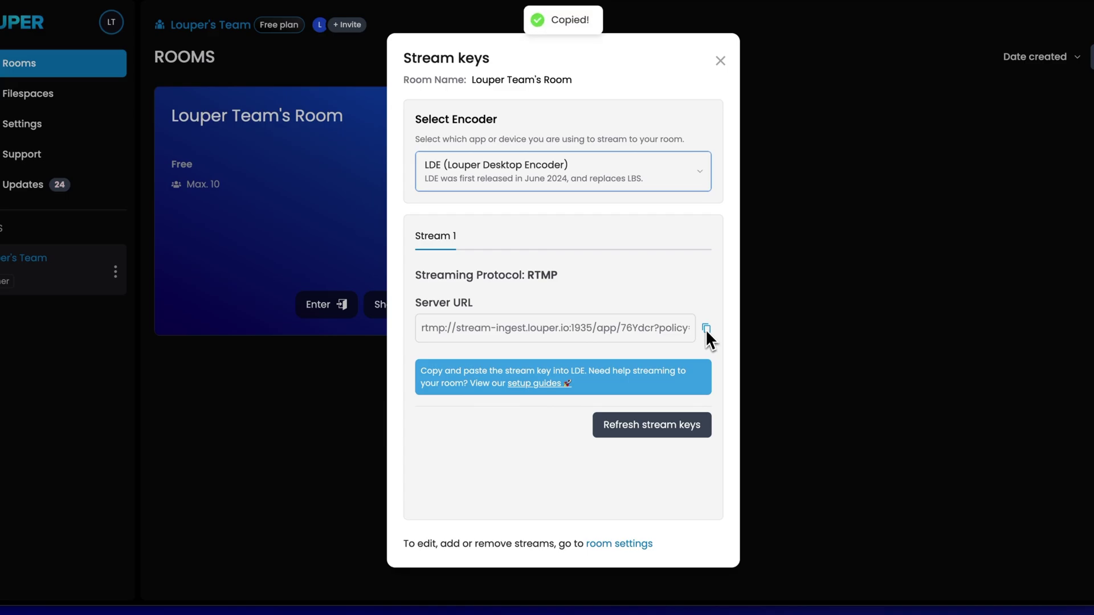
# Paste the copied Louper stream key into LDE's Stream Key settings, save it, and start streaming
pyautogui.click(721, 61)
pyautogui.click(630, 607)
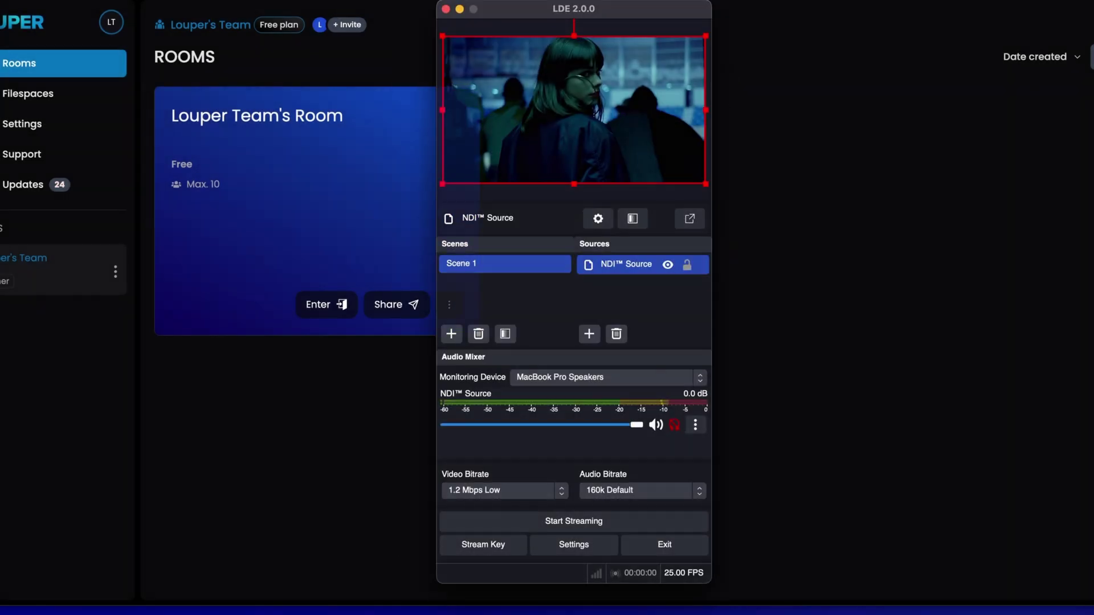
pyautogui.click(497, 545)
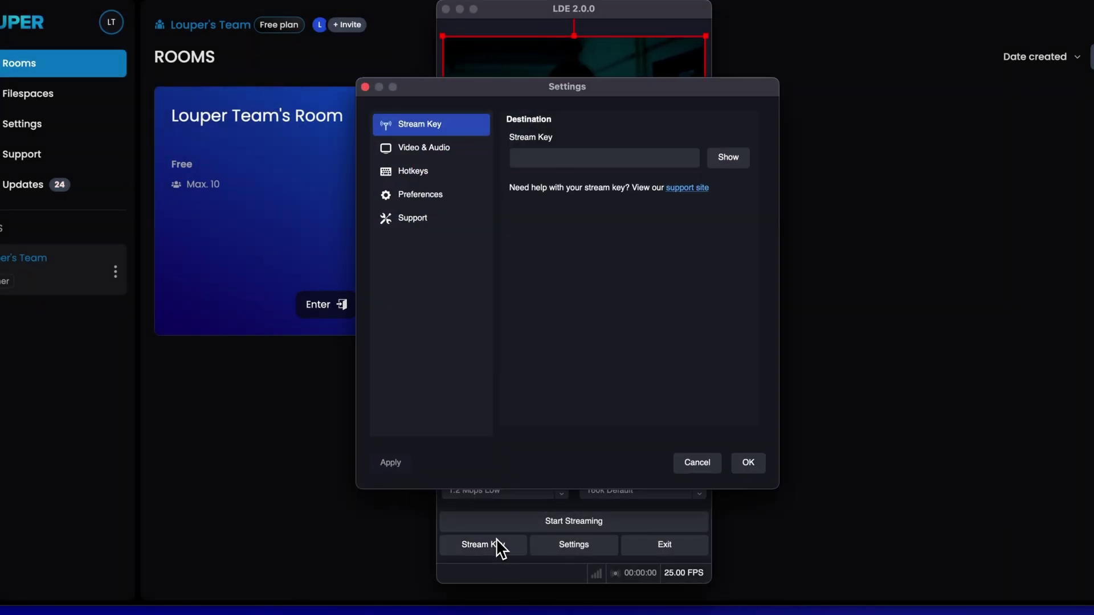
pyautogui.click(550, 151)
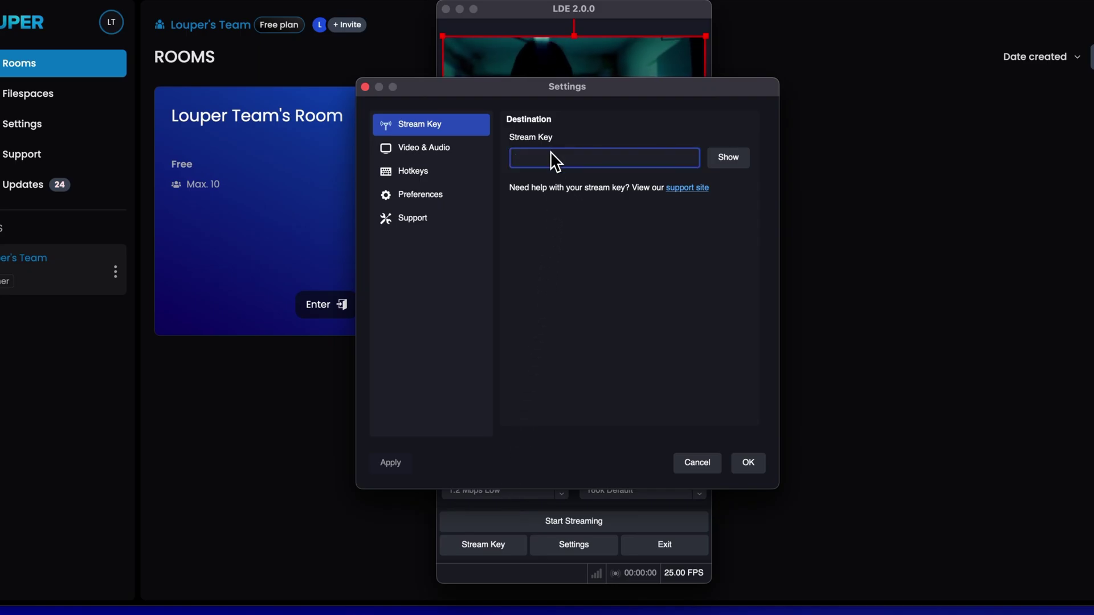
pyautogui.rightClick(552, 155)
pyautogui.click(567, 236)
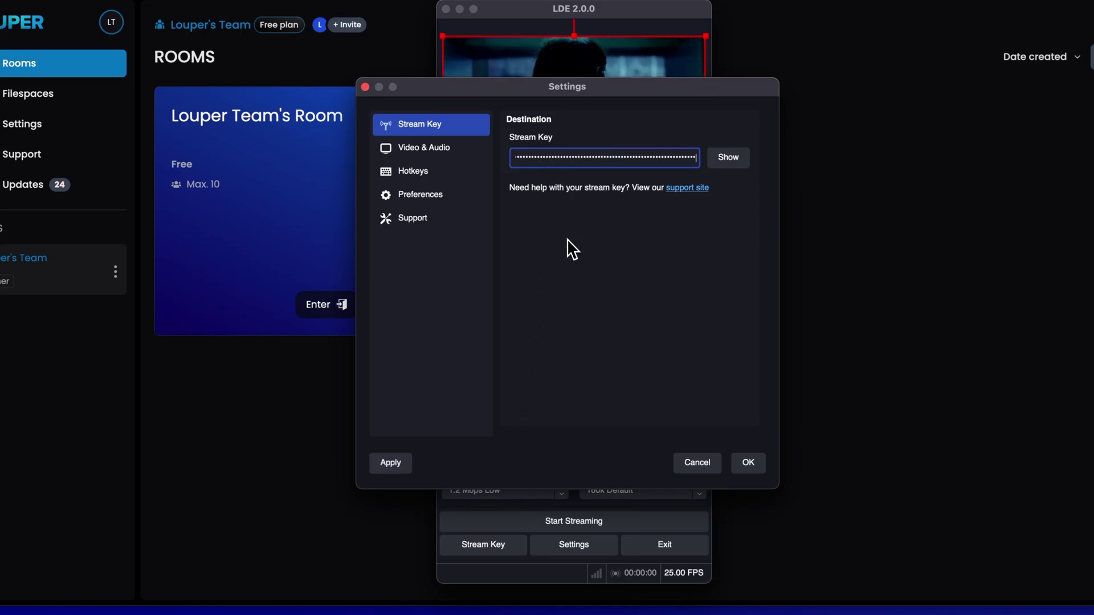
pyautogui.click(745, 464)
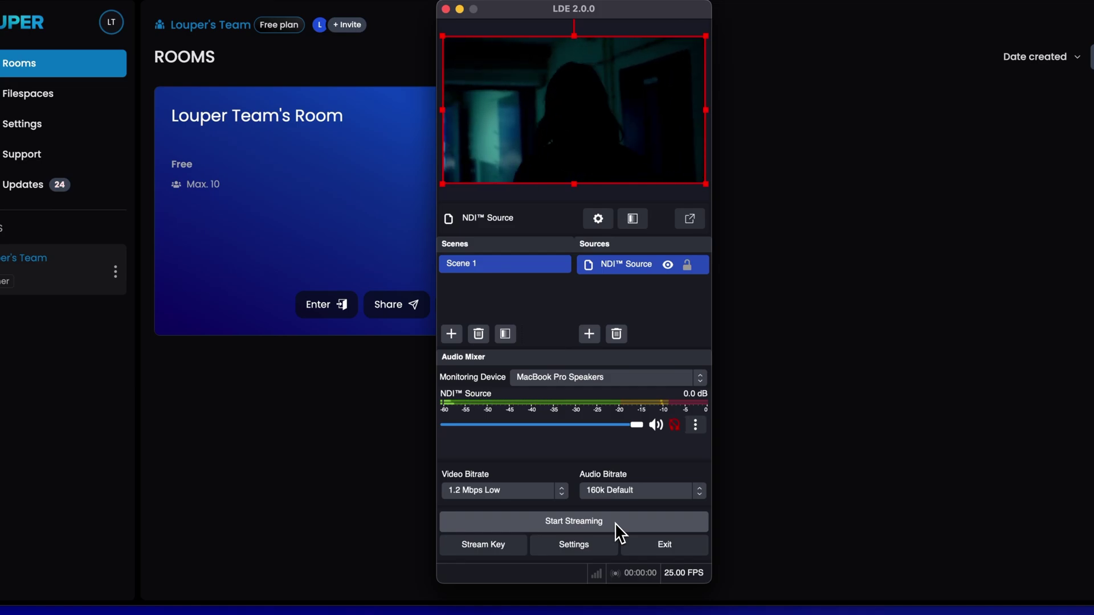
pyautogui.click(614, 521)
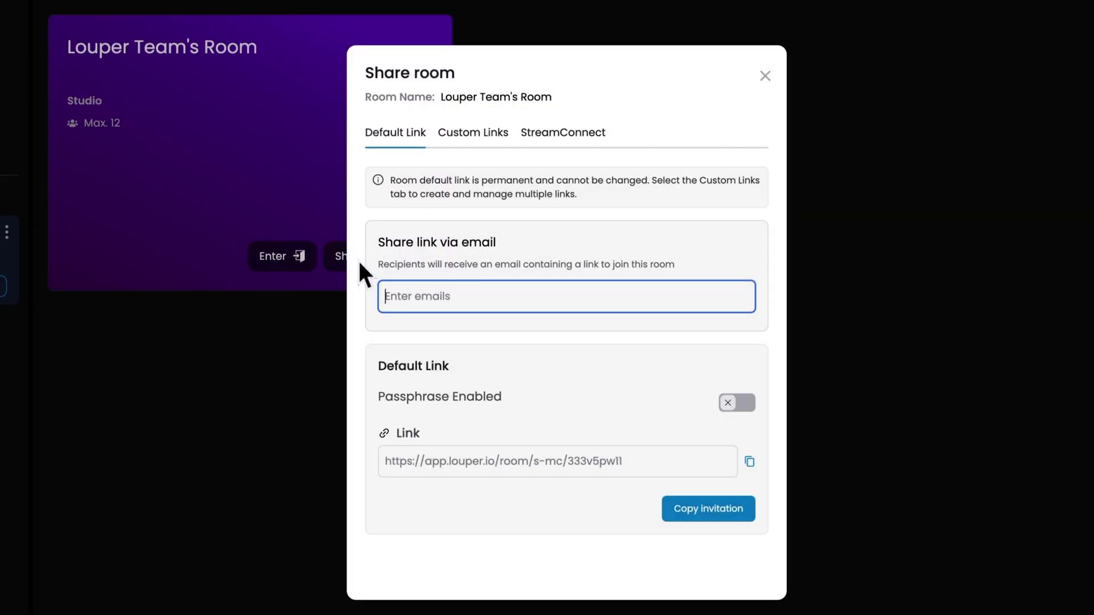
# Email a room invite to the team's address with the message 'Please join me in my Louper room at 3pm!'
pyautogui.press('Return')
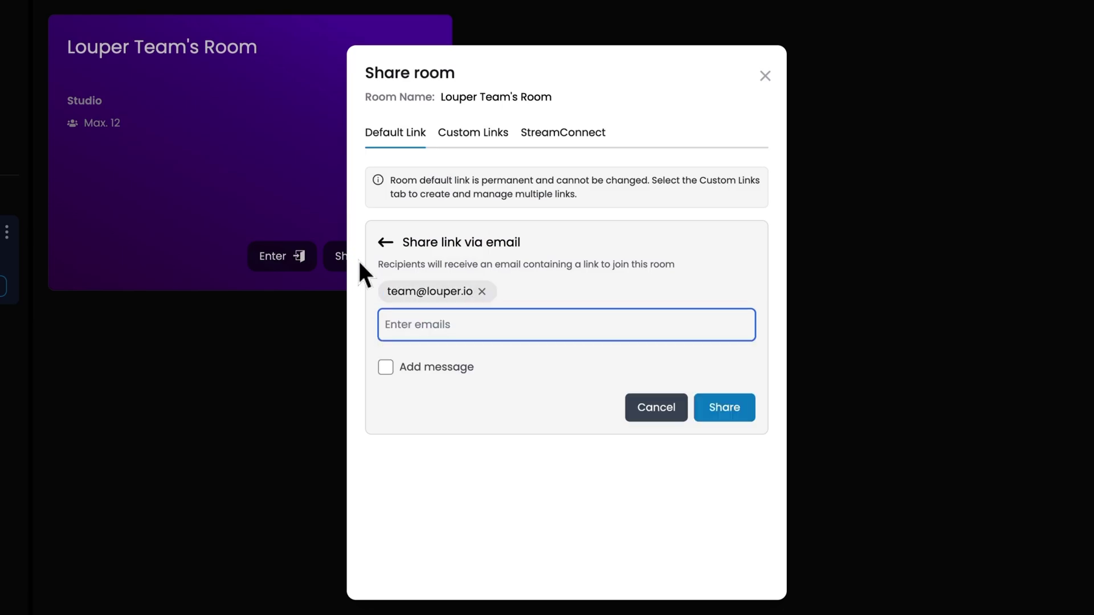
pyautogui.click(385, 367)
pyautogui.write('Please j')
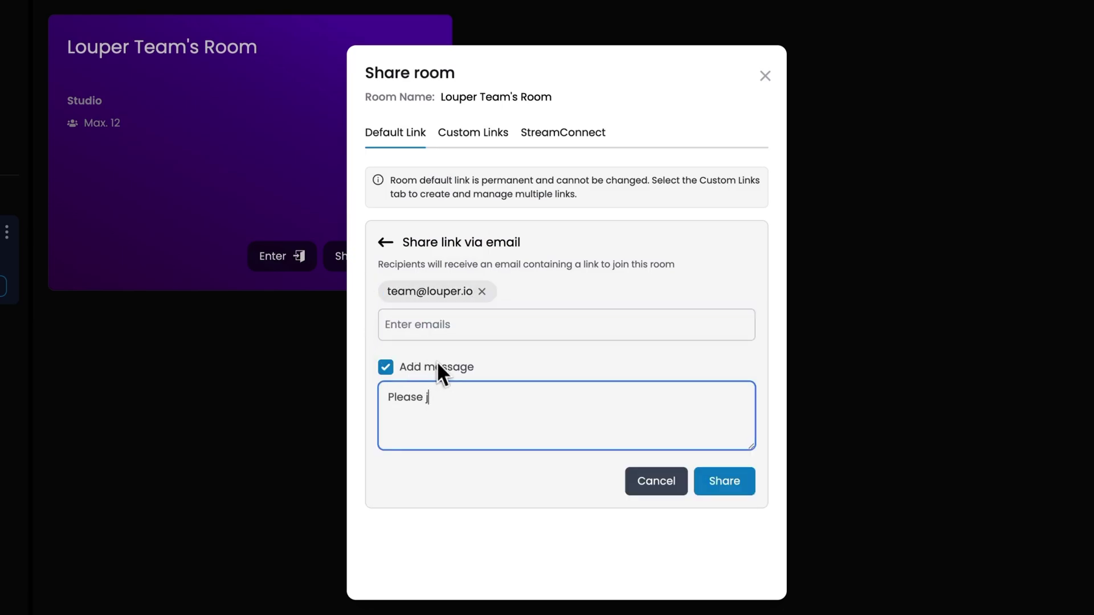
pyautogui.write('oin me in my Louper room at 3pm!')
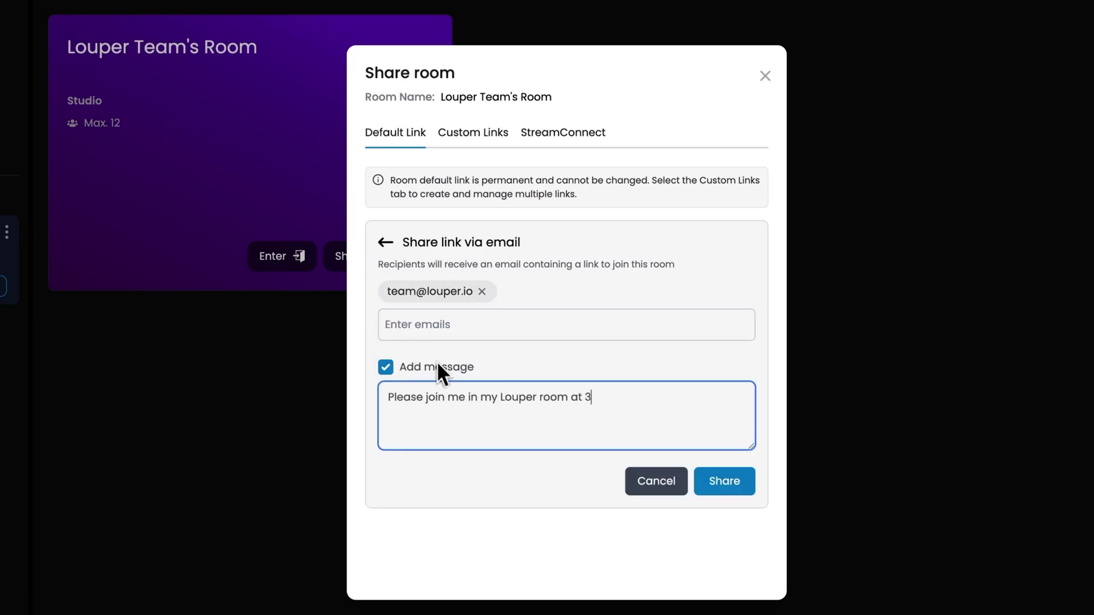
pyautogui.press('Return')
pyautogui.click(702, 490)
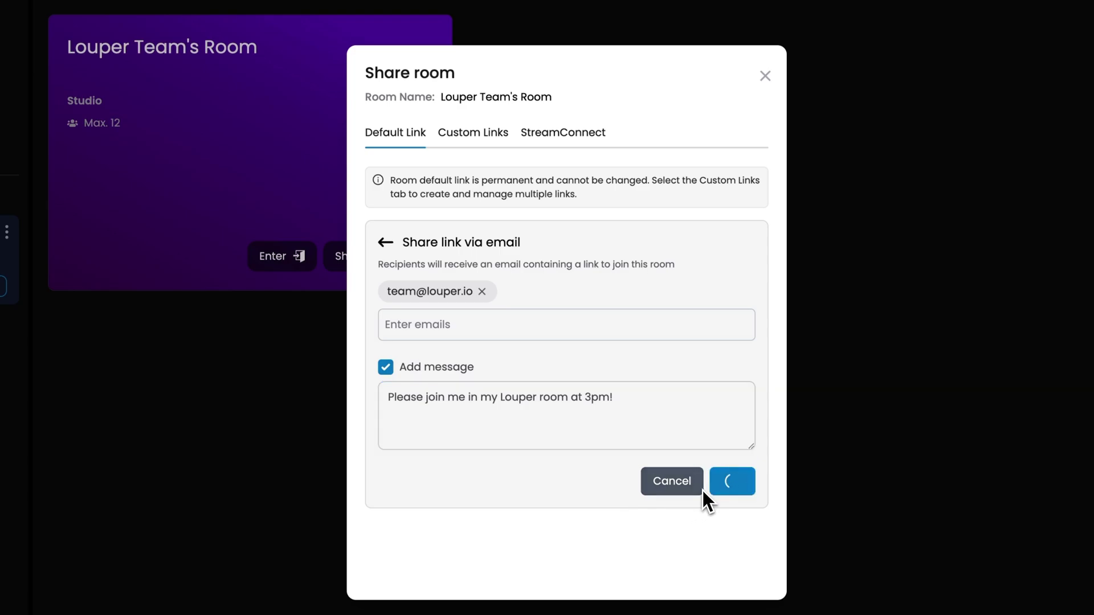
# Copy the room invitation and close the Share room dialog
pyautogui.click(702, 508)
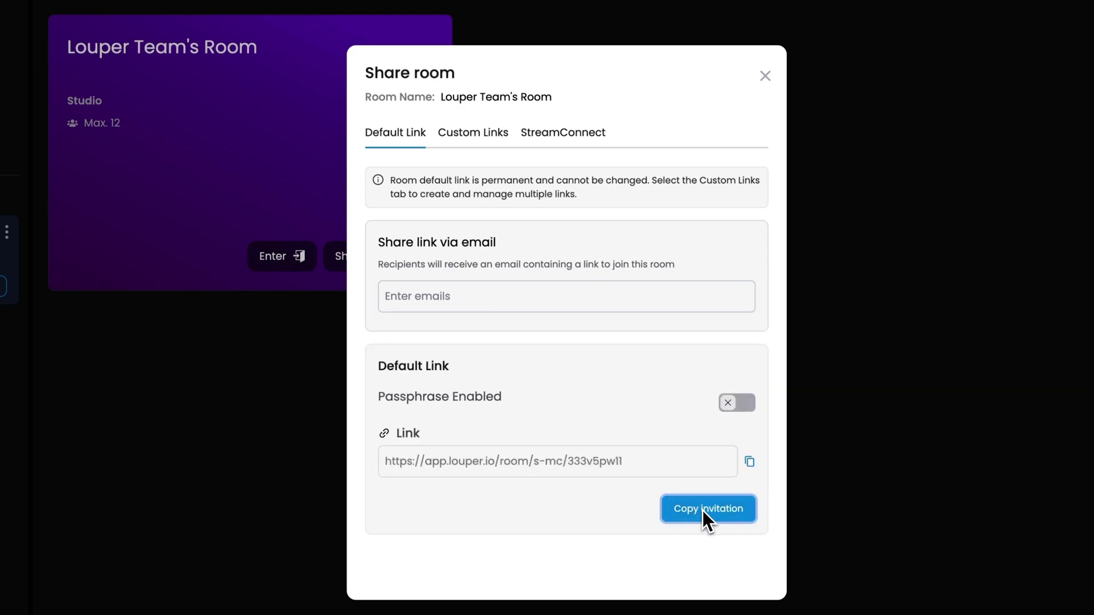
pyautogui.click(748, 462)
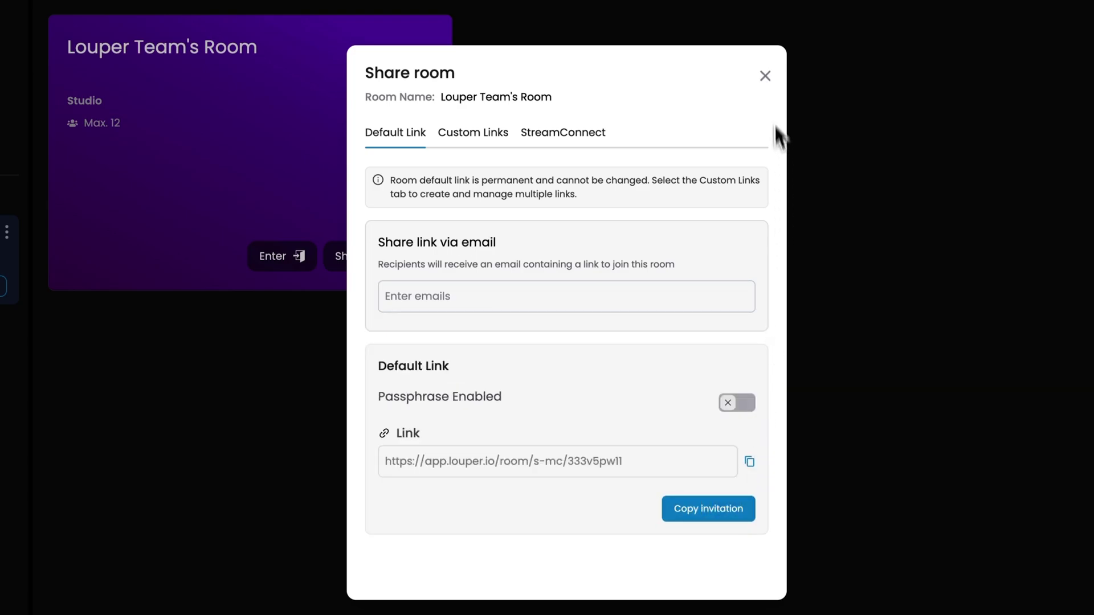
pyautogui.click(764, 75)
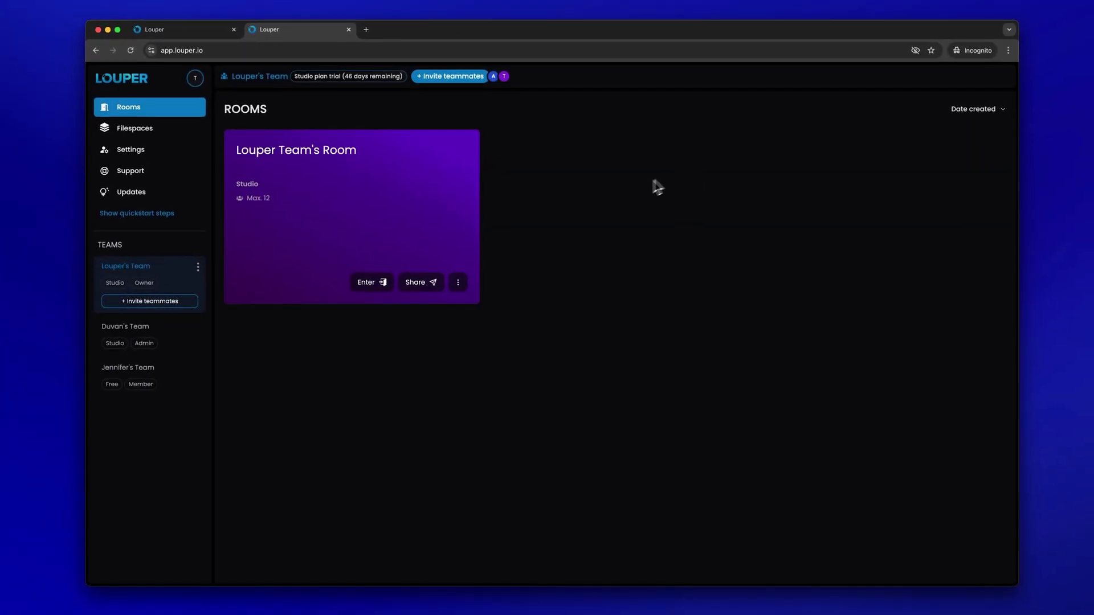
# Join Louper Team's Room, allowing camera and microphone access and confirming the device selection
pyautogui.click(369, 283)
pyautogui.click(278, 118)
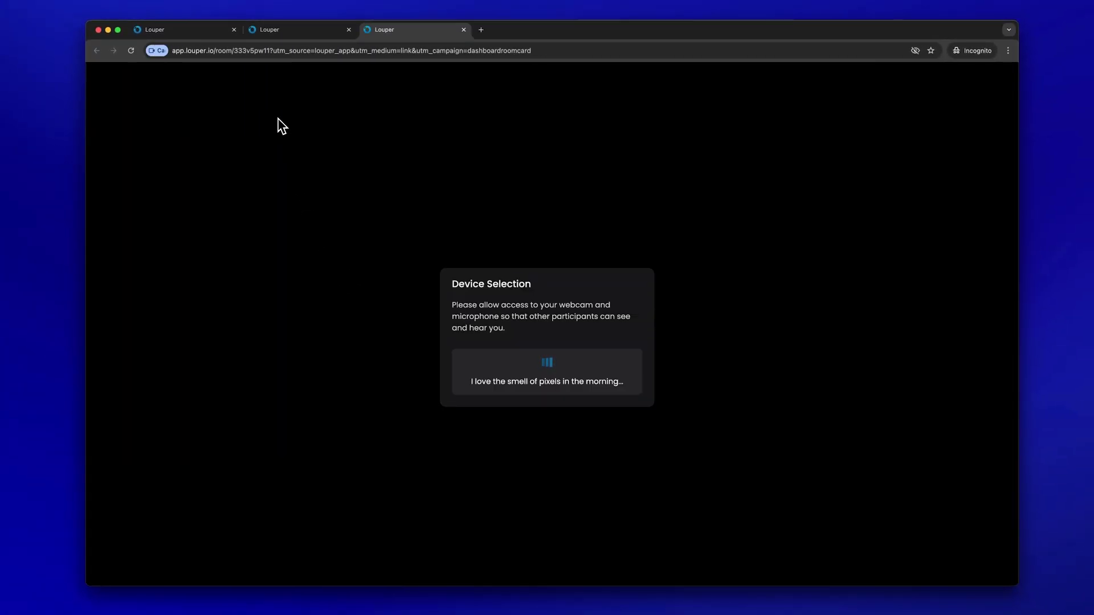
pyautogui.click(274, 112)
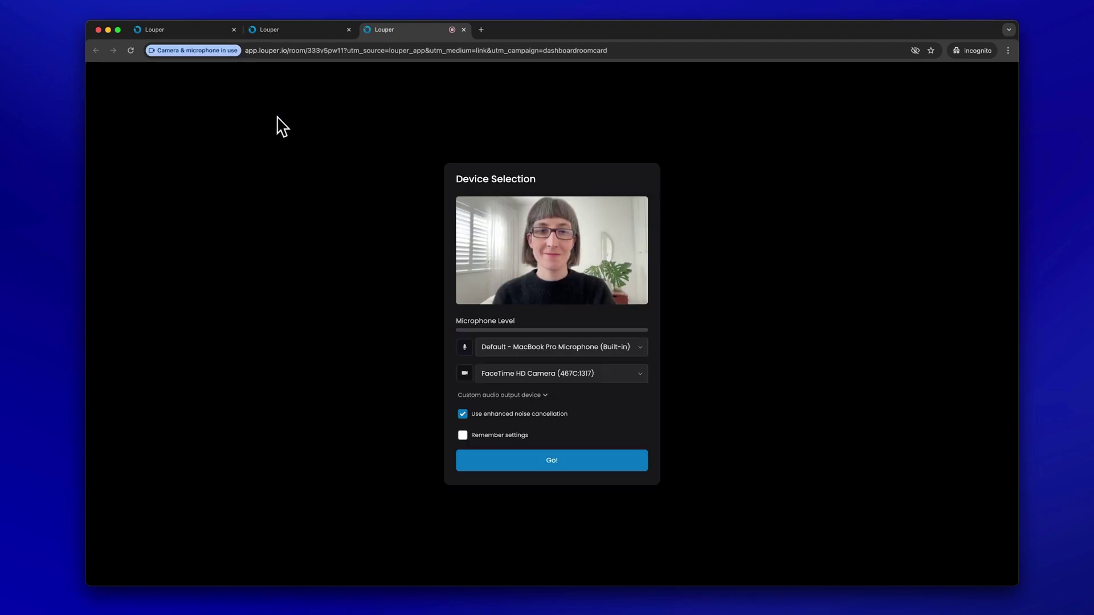
pyautogui.click(519, 470)
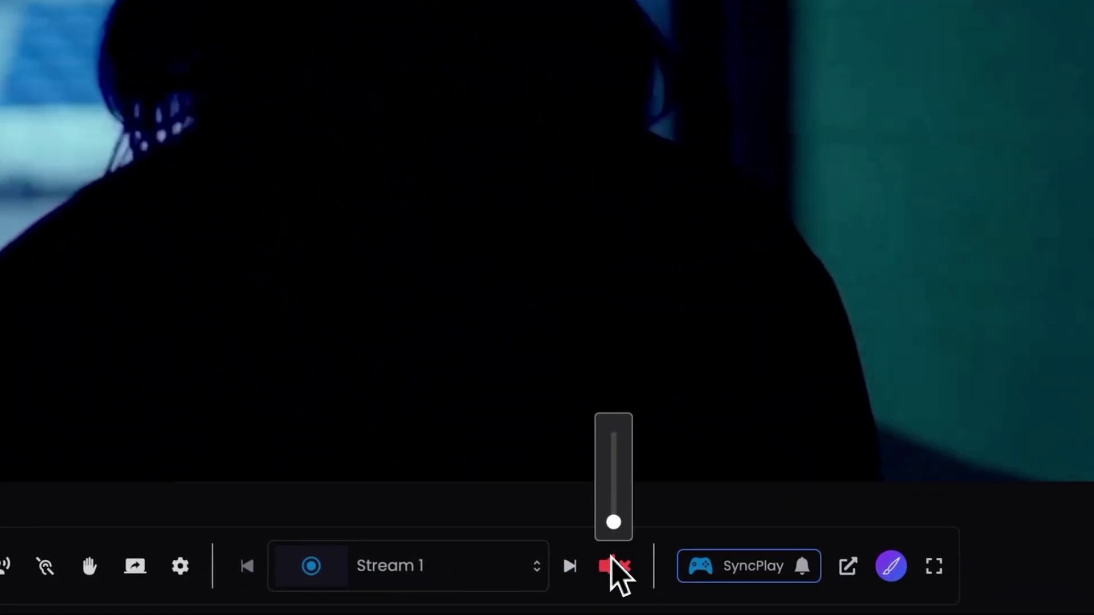
# Unmute the livestream, switch through the top-strip and grid layouts, then return to the sidebar layout
pyautogui.click(680, 572)
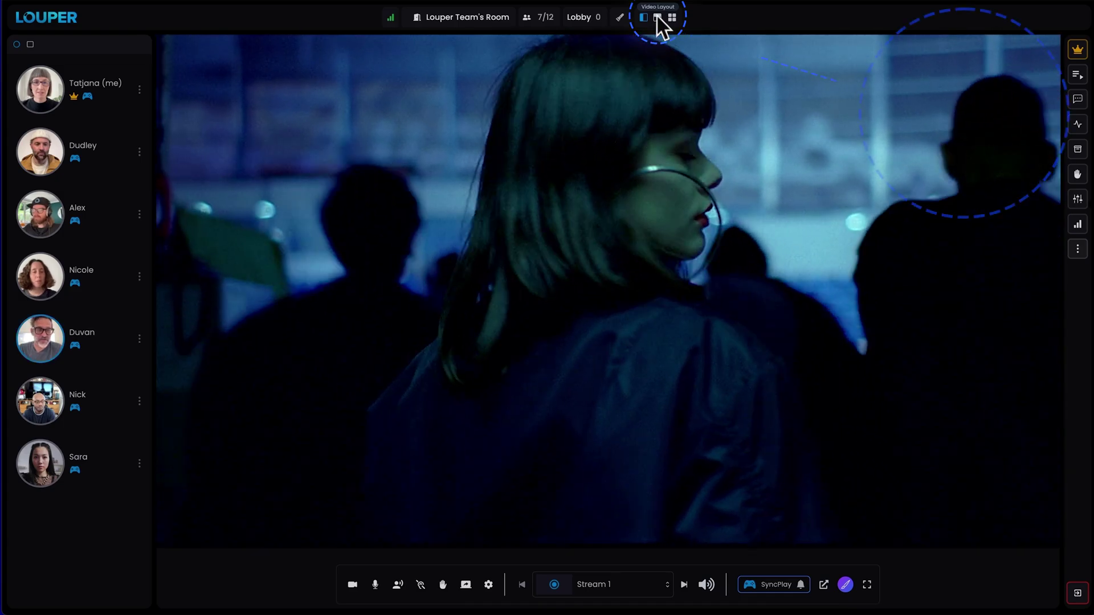
pyautogui.click(658, 17)
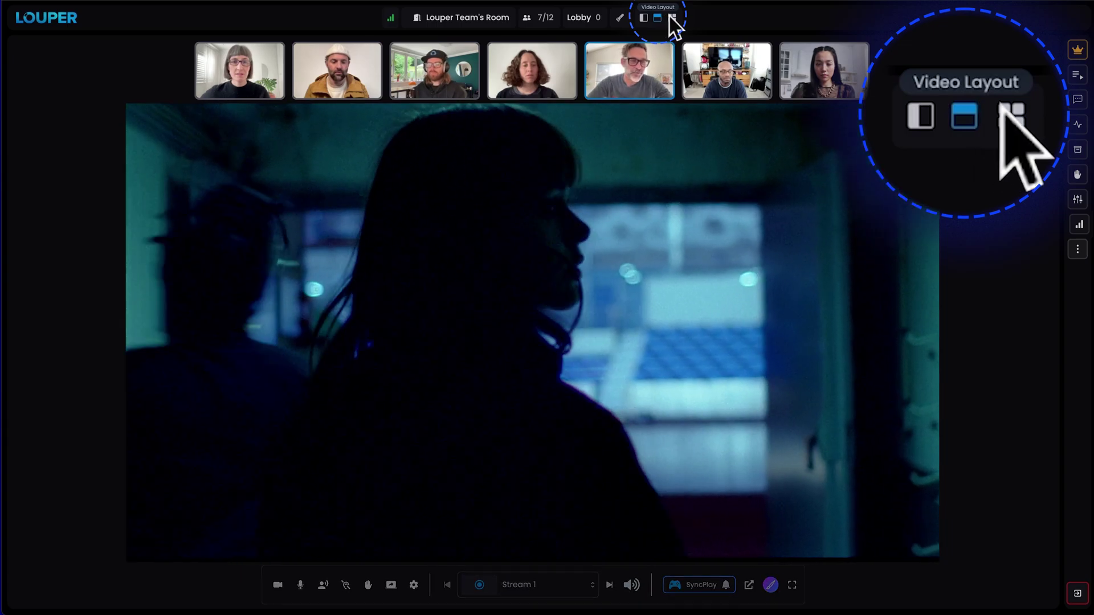
pyautogui.click(671, 17)
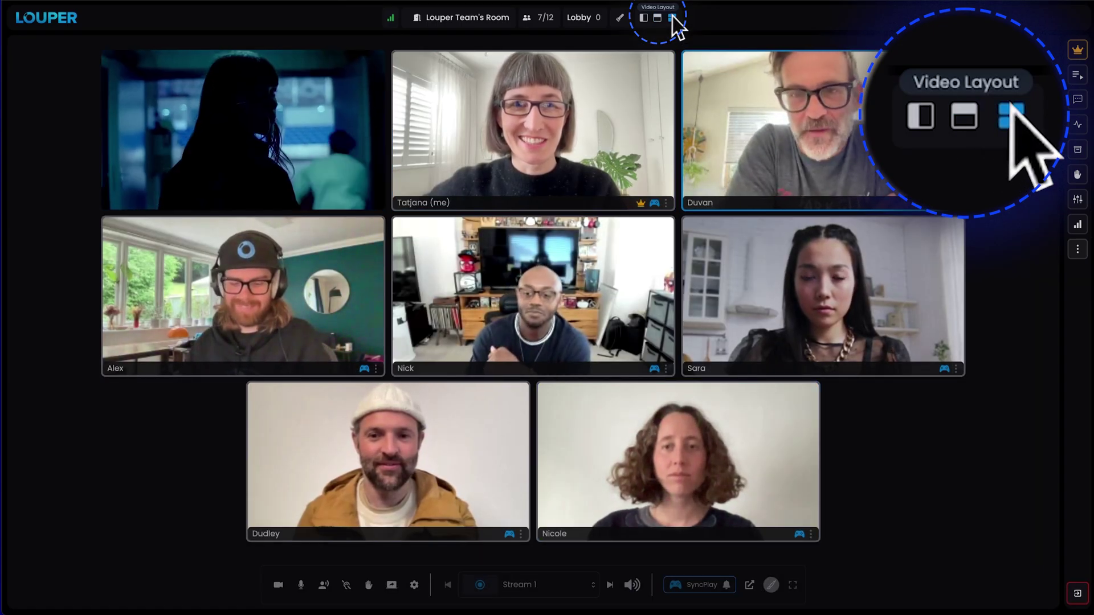
pyautogui.click(643, 17)
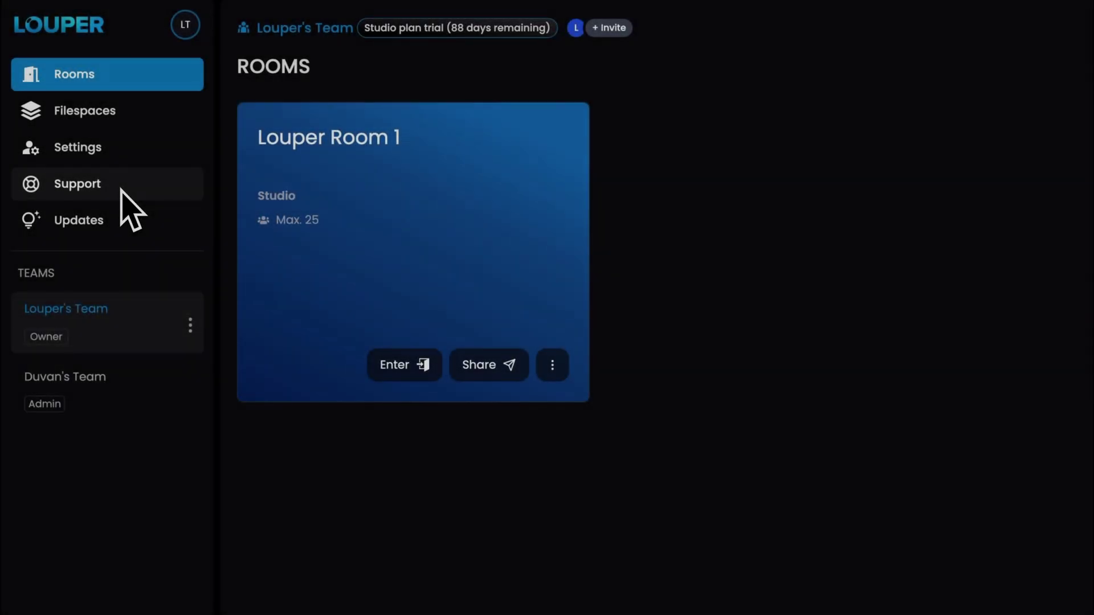
# Go to the Support page and open the Setup Guides & Support documentation via View docs
pyautogui.click(120, 190)
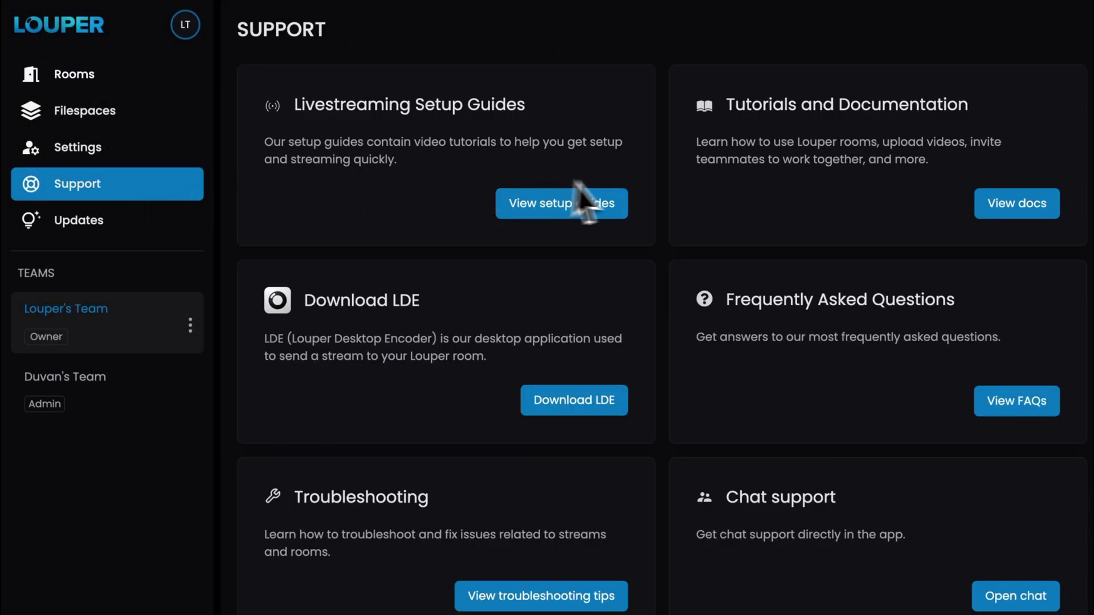
pyautogui.click(993, 218)
pyautogui.scroll(-2, 993, 219)
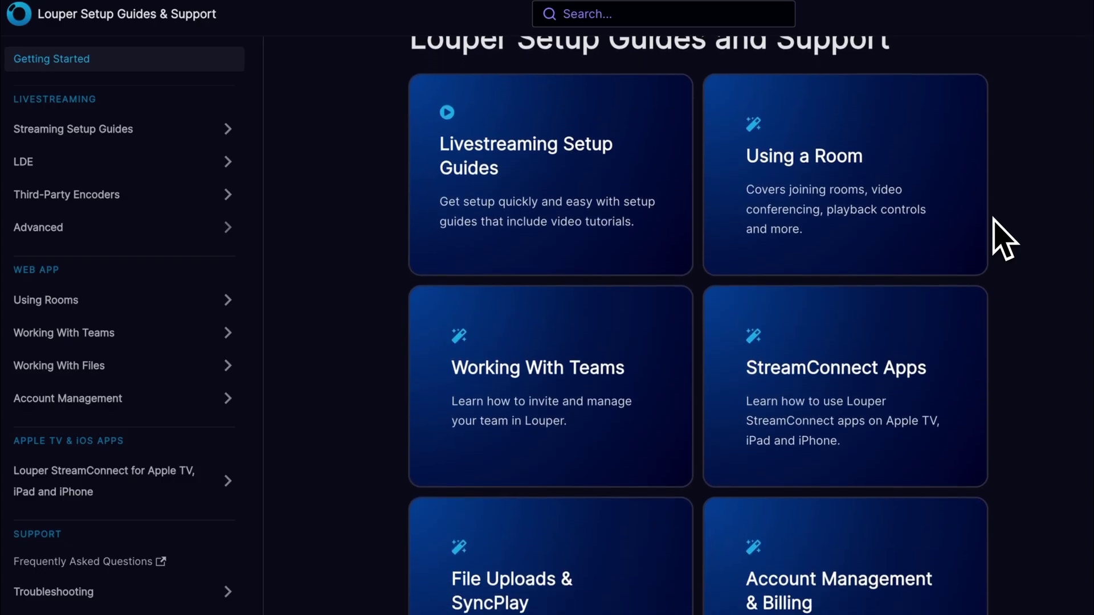
pyautogui.scroll(-3, 1004, 238)
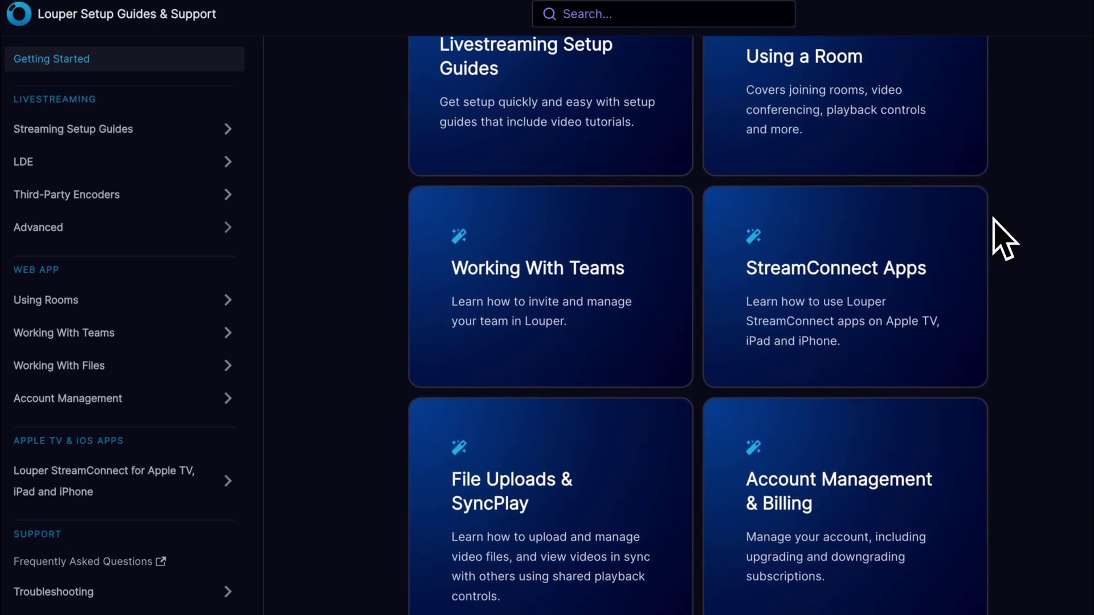